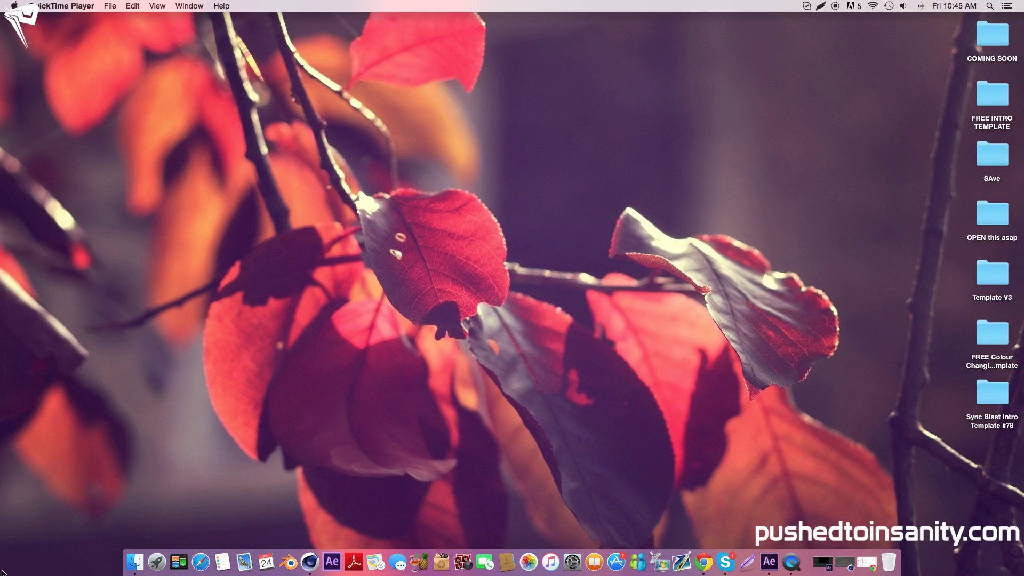
- Open the template folder and Quick Look FLARE OVERLAY.mov, BACKGROUND.mov and SHOCKWAVE OVERLAY.mov
double_click(998, 400)
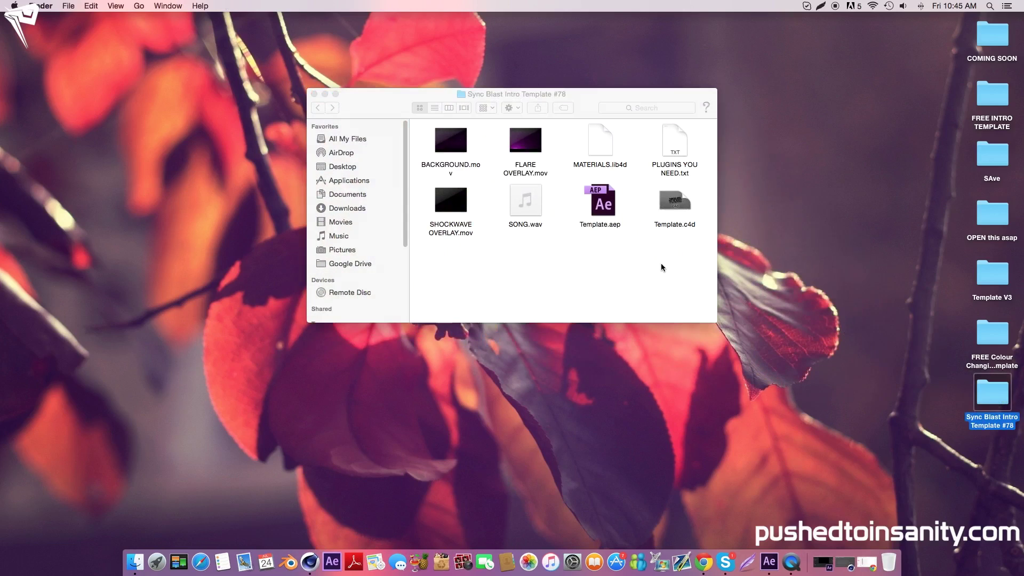
click(531, 149)
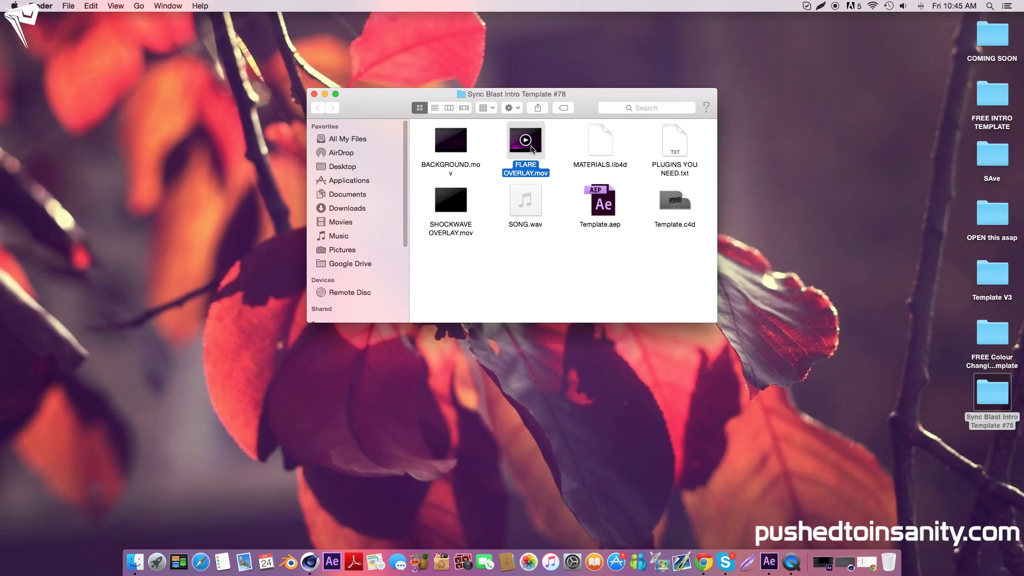
key(space)
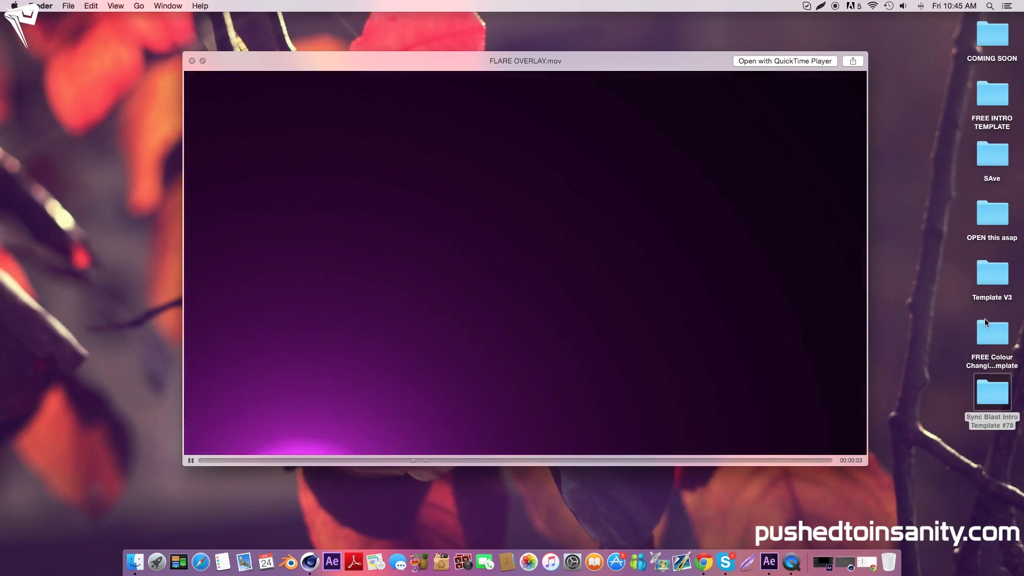
key(Up)
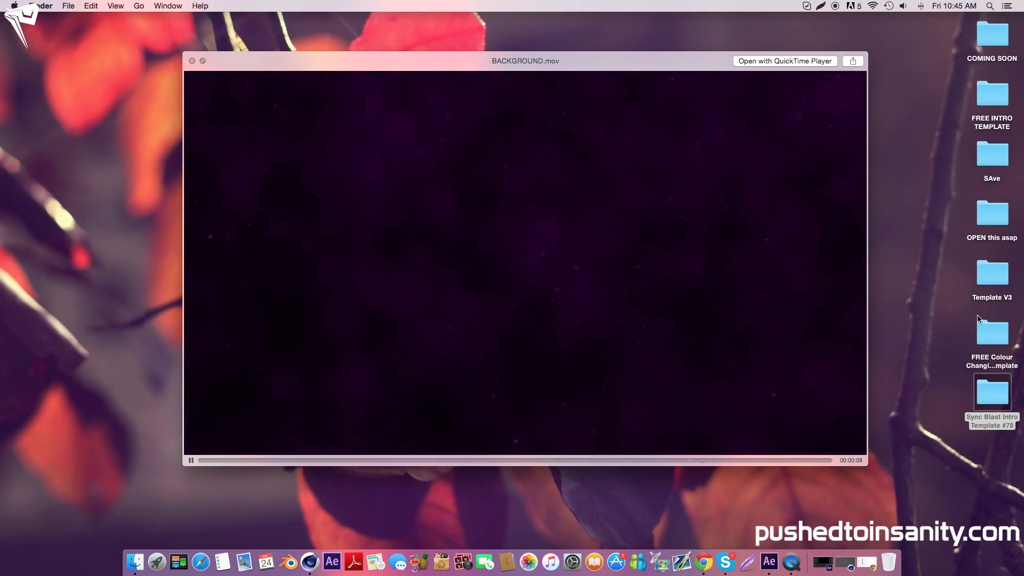
key(Down)
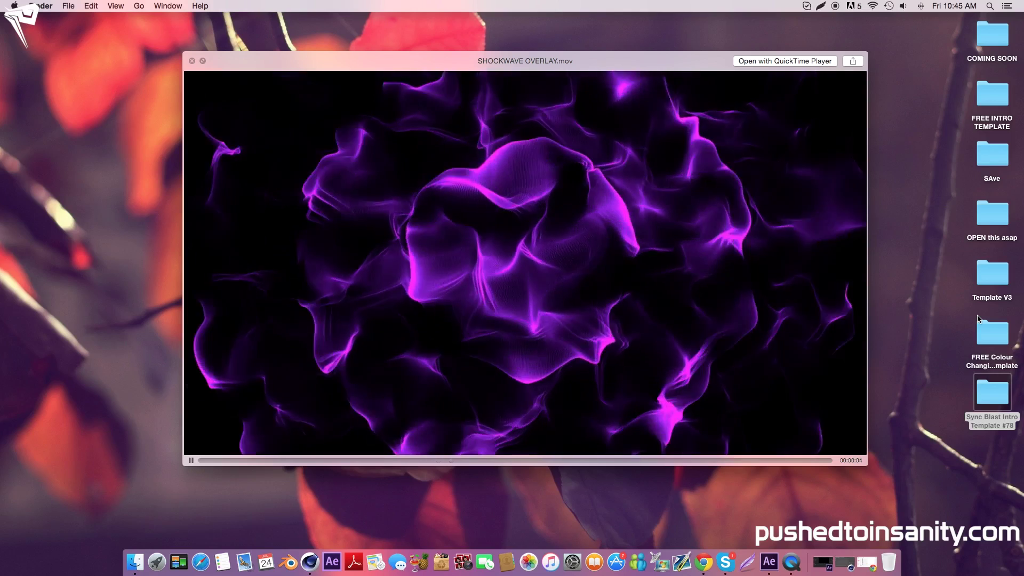
key(space)
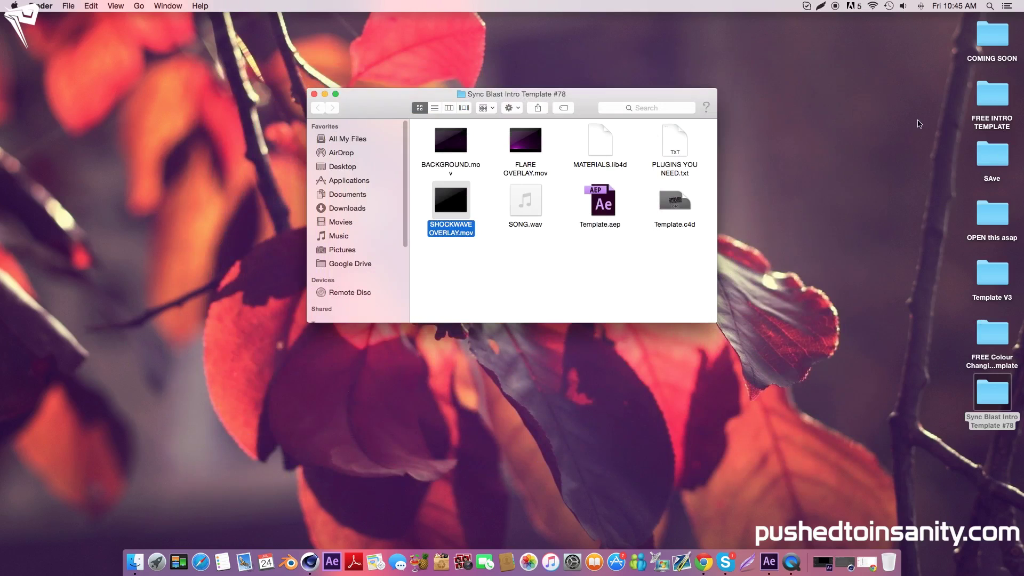
- Reveal Cinema 4D's application folder in Finder and open its library > browser folder
drag(593, 92, 860, 192)
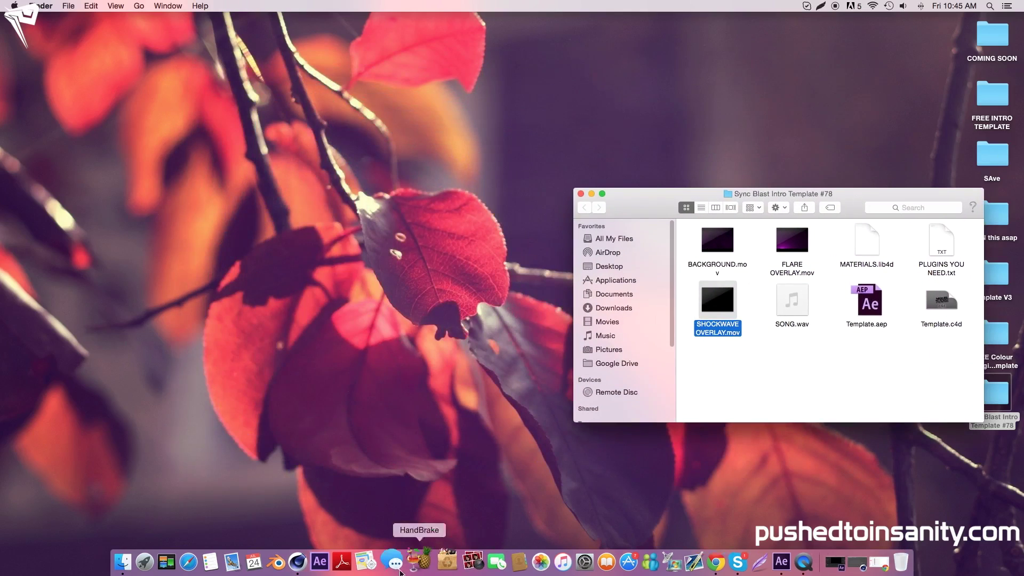
right_click(307, 572)
mouse_move(349, 484)
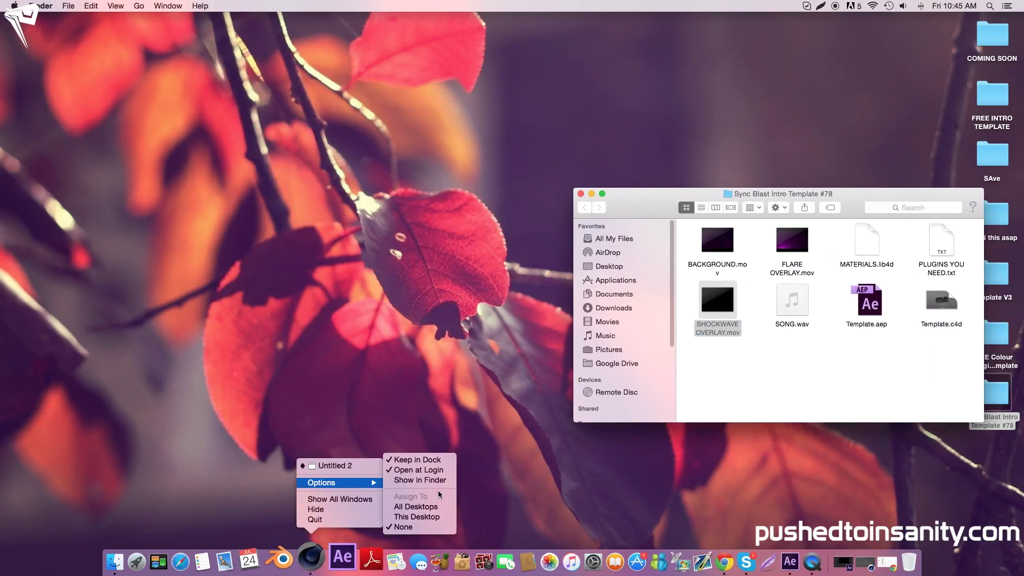
click(431, 479)
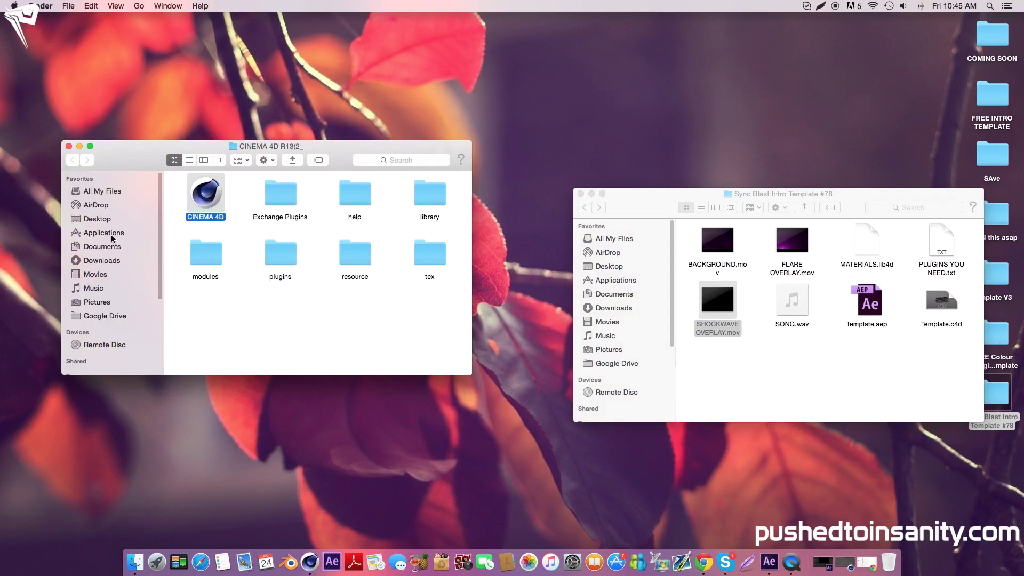
click(385, 223)
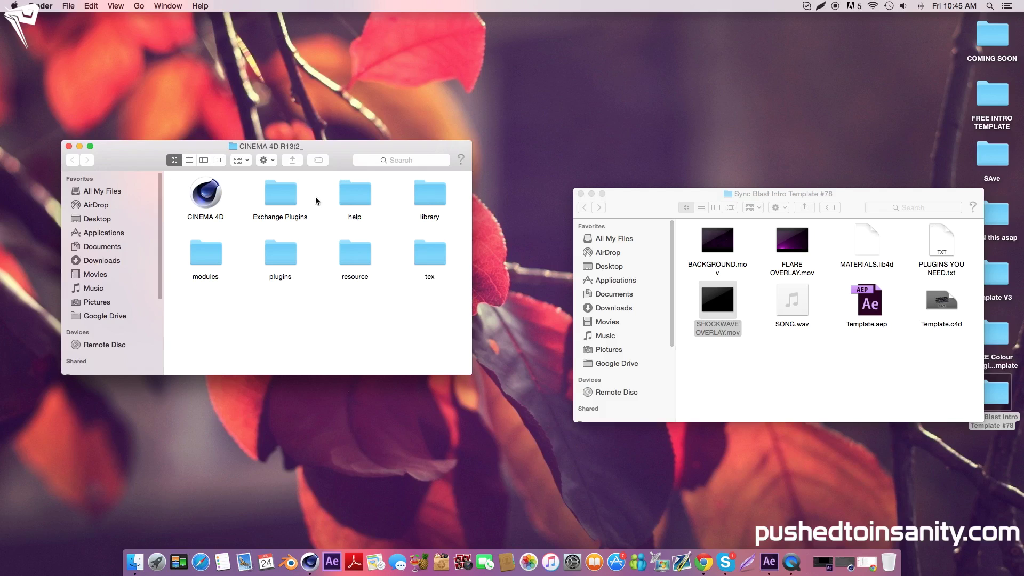
double_click(437, 200)
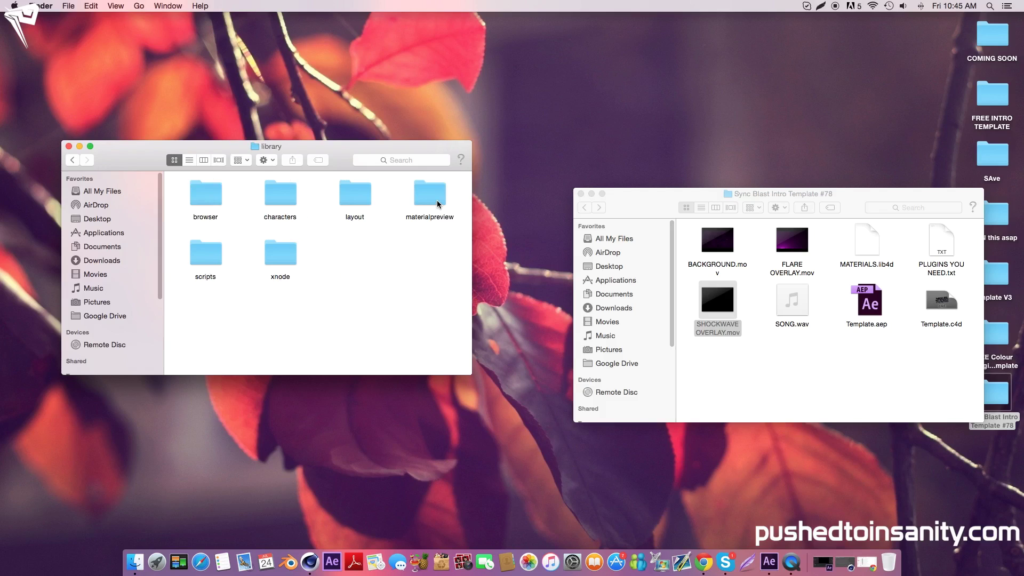
double_click(211, 199)
- Duplicate MATERIALS.lib4d into the browser folder, replacing the older copy, and close that window
click(321, 249)
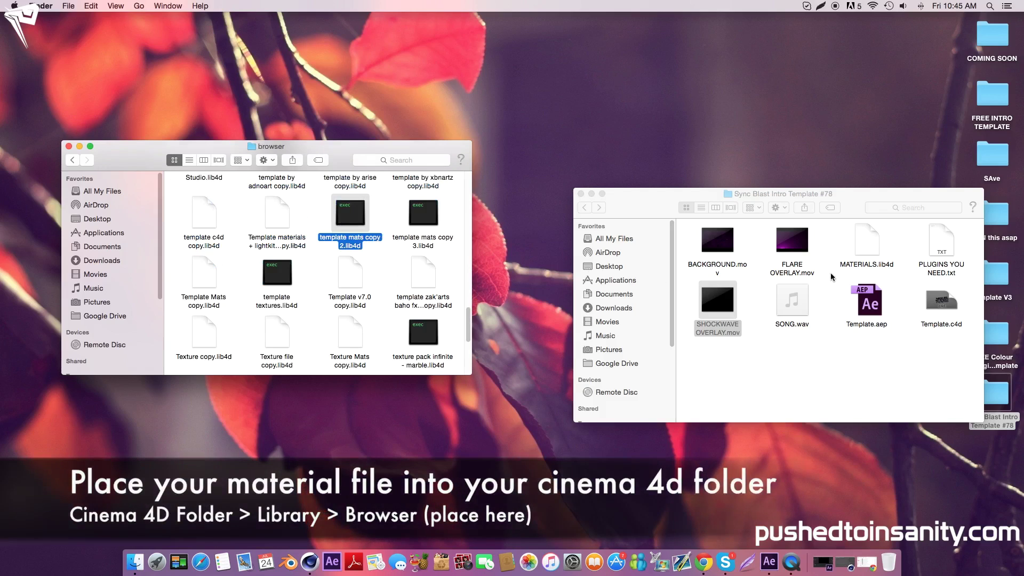
click(860, 247)
key(super+c)
key(super+v)
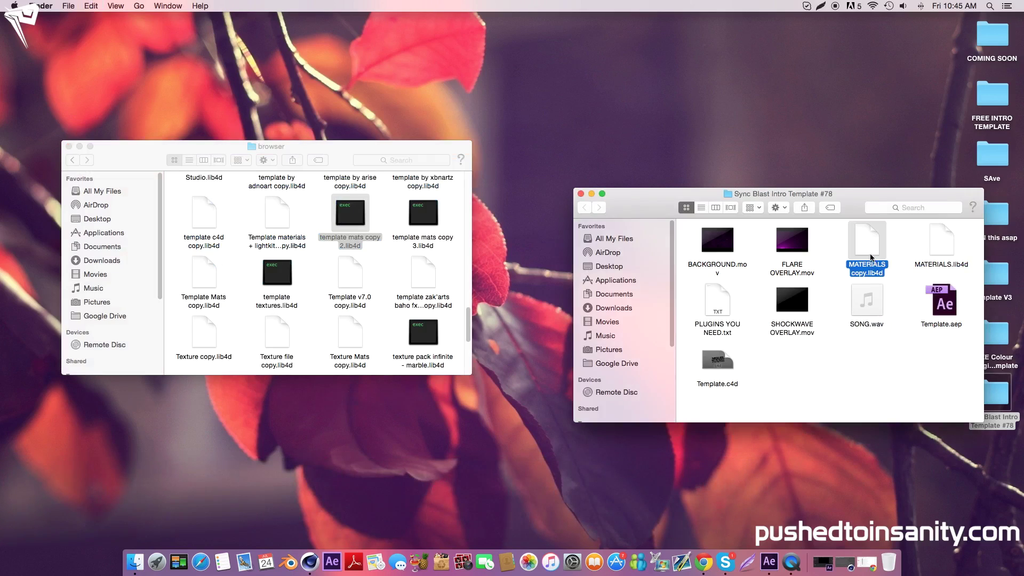
drag(862, 247, 237, 296)
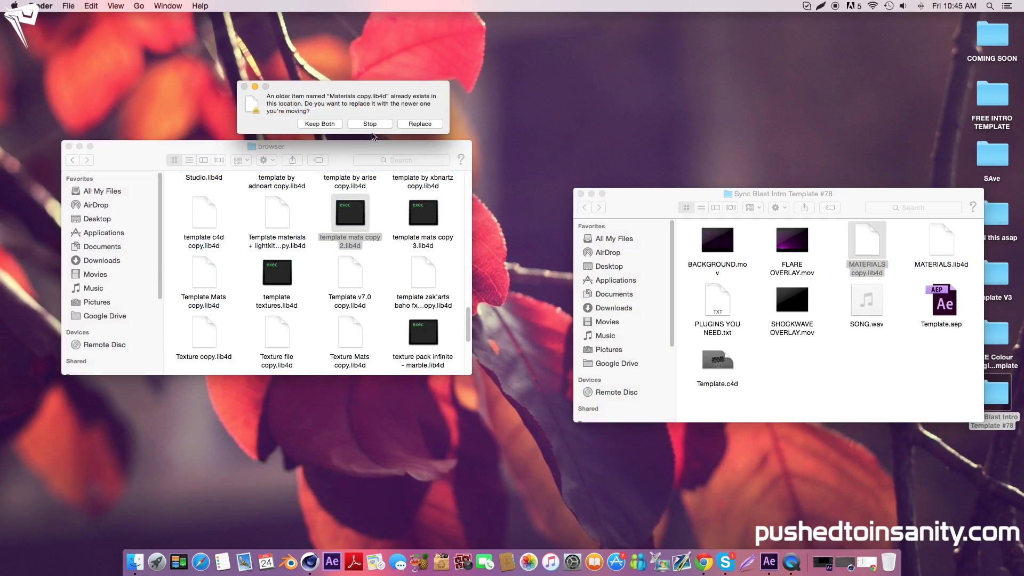
click(411, 127)
click(68, 146)
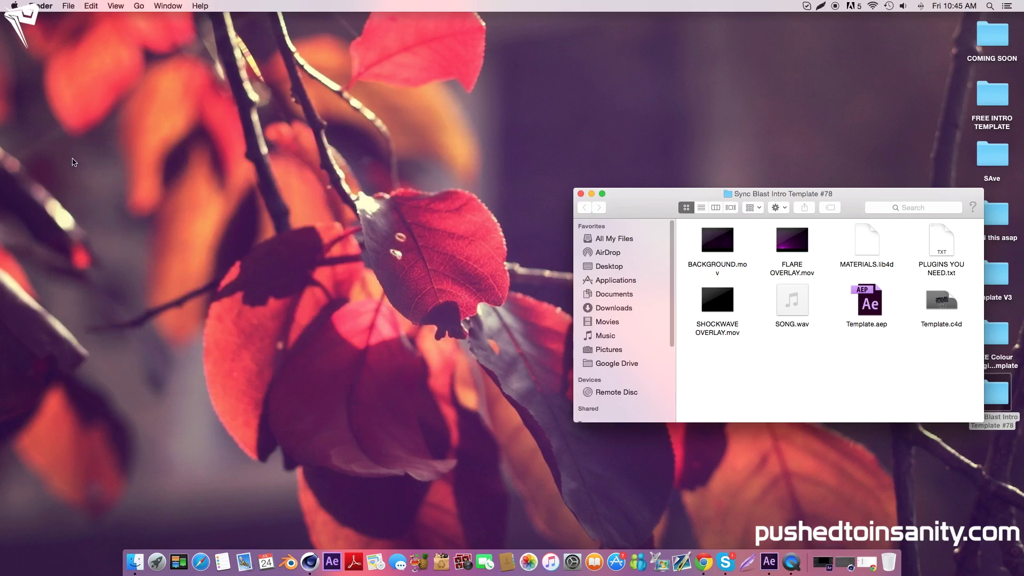
right_click(309, 561)
- Open Template.c4d in Cinema 4D, close the Finder window and postpone the iCloud alert
click(311, 563)
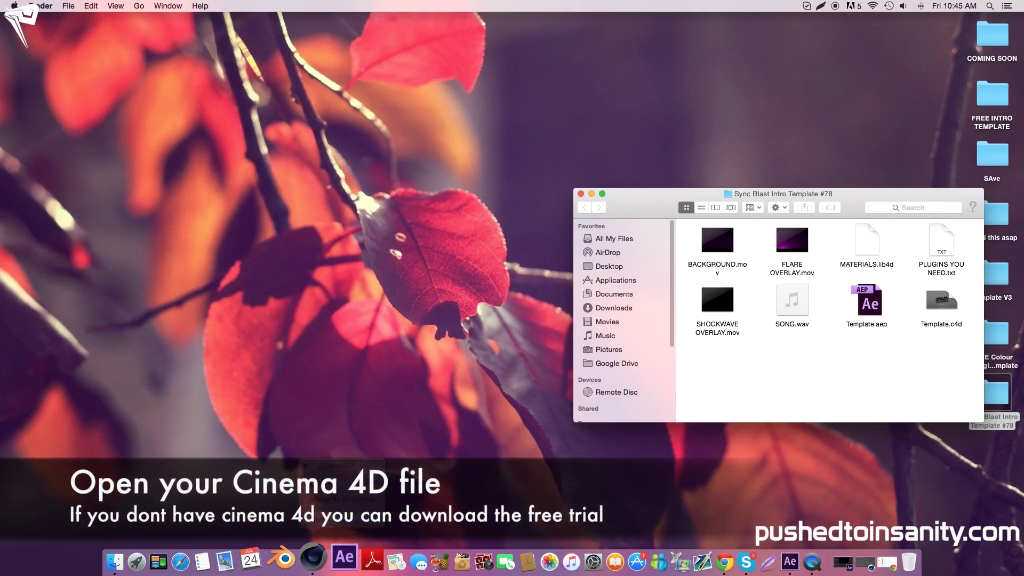
drag(651, 207, 380, 196)
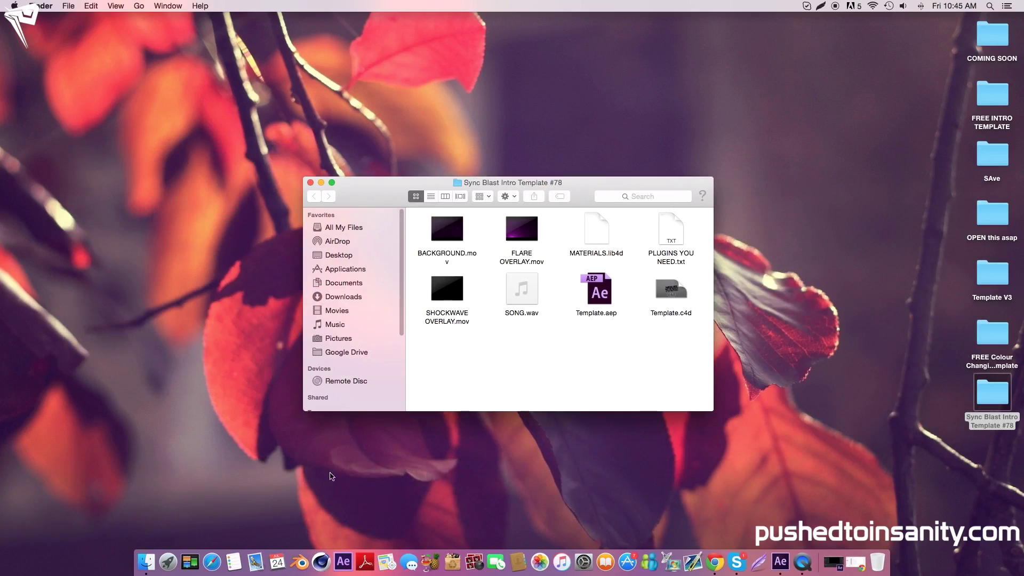
right_click(330, 557)
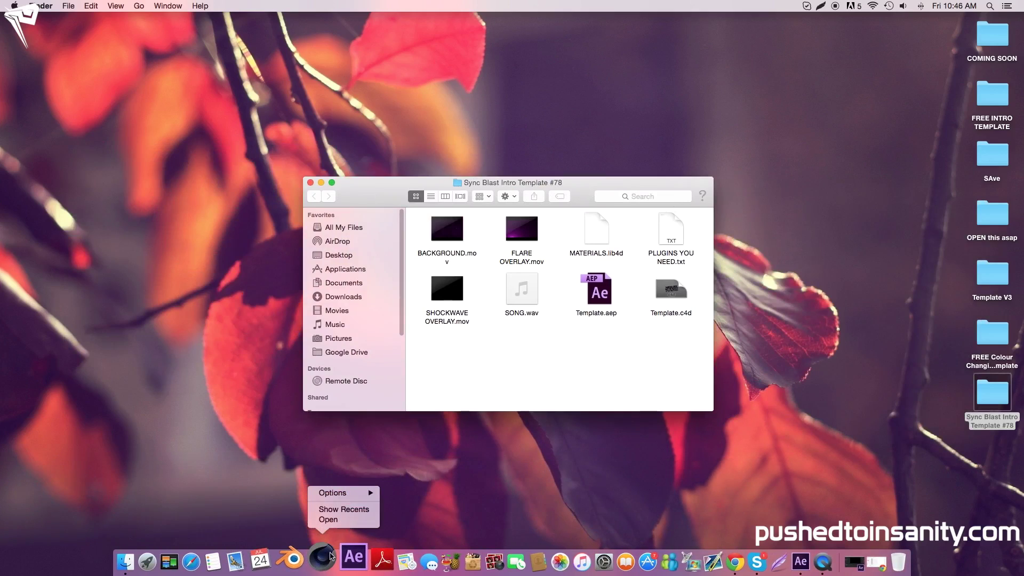
click(519, 339)
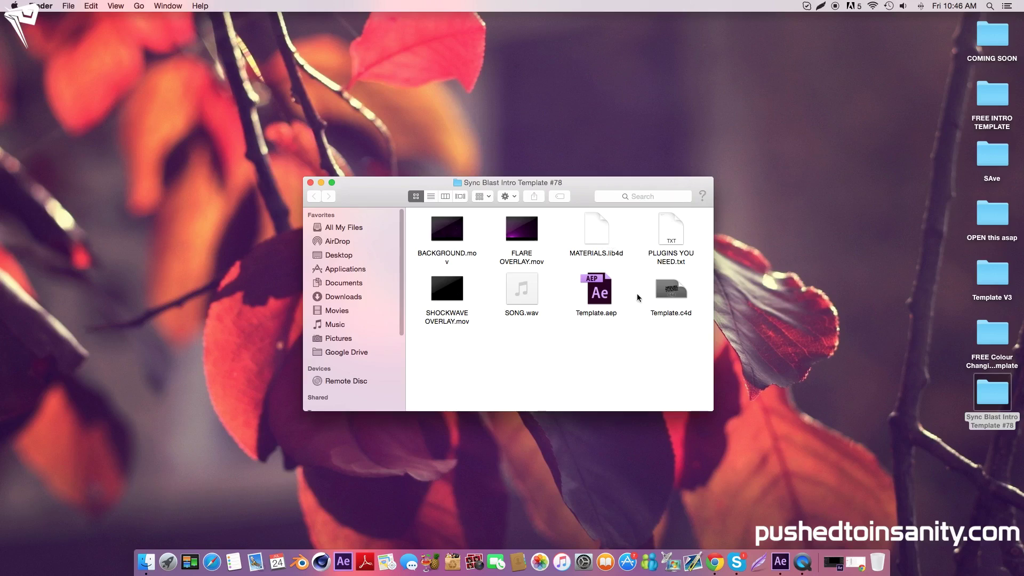
double_click(672, 291)
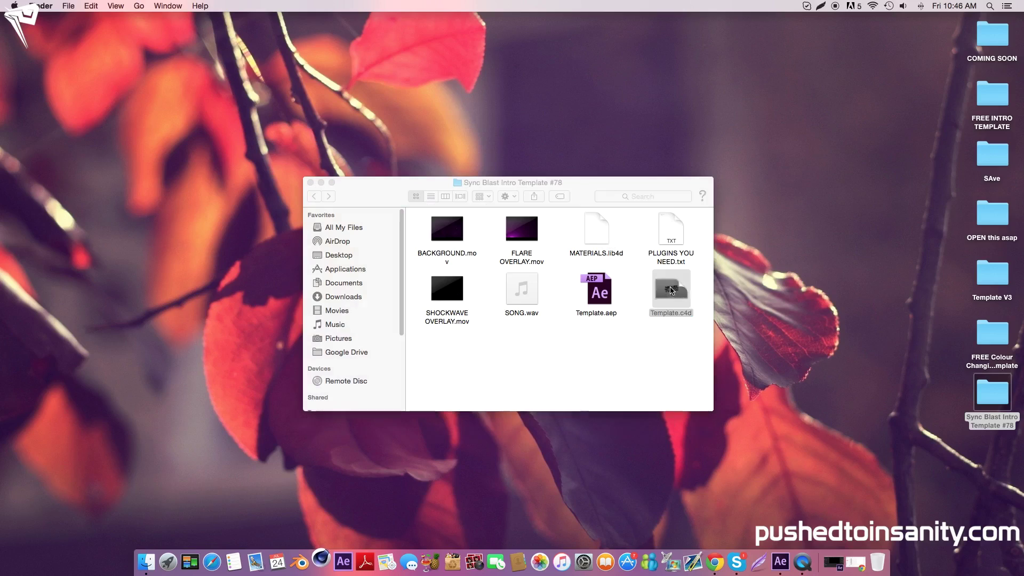
click(309, 182)
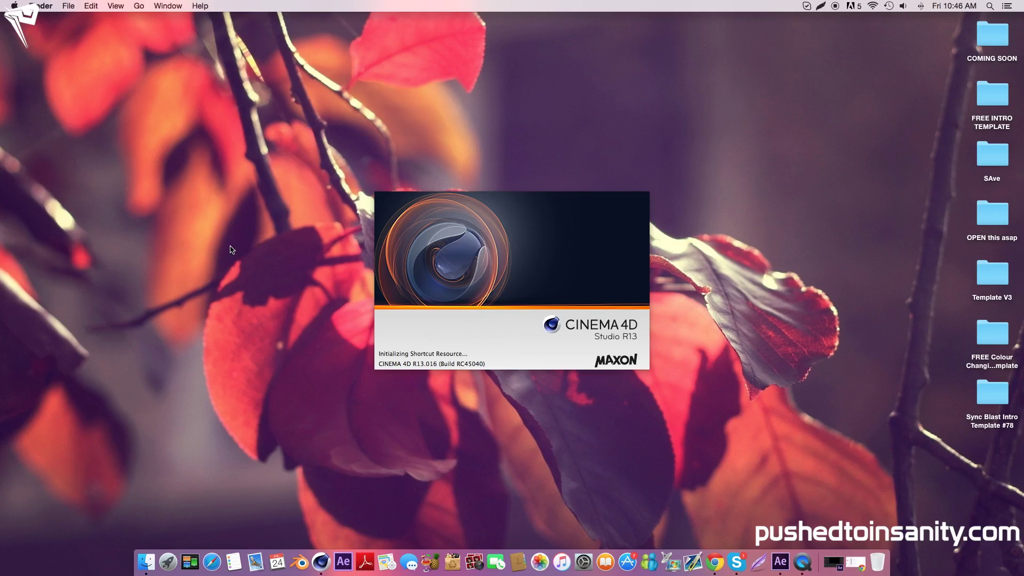
click(497, 195)
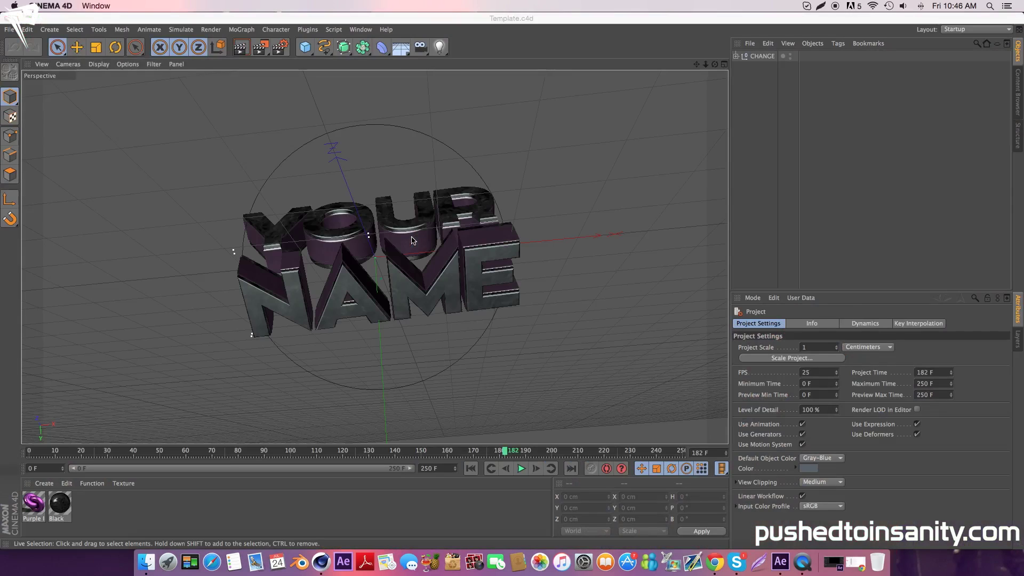
- Render a preview of the YOUR NAME scene, then expand CHANGE, YOUR and NAME in the Object Manager
click(237, 50)
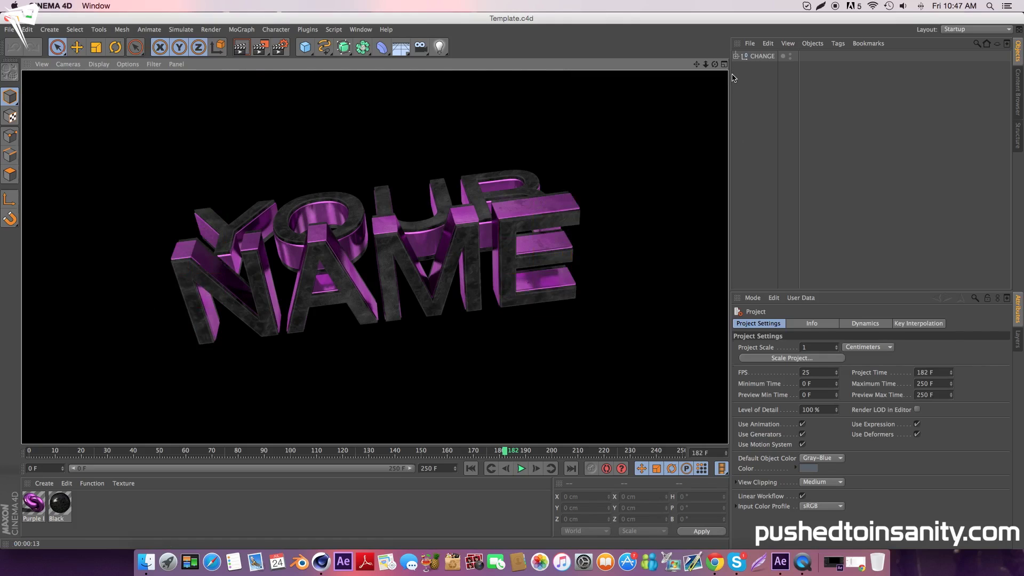
click(737, 55)
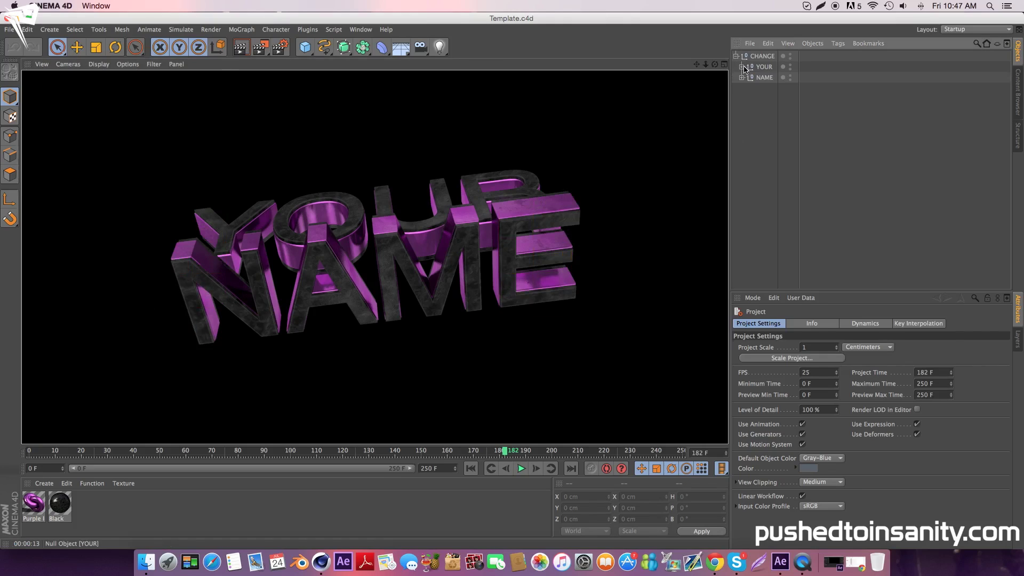
click(741, 66)
click(741, 99)
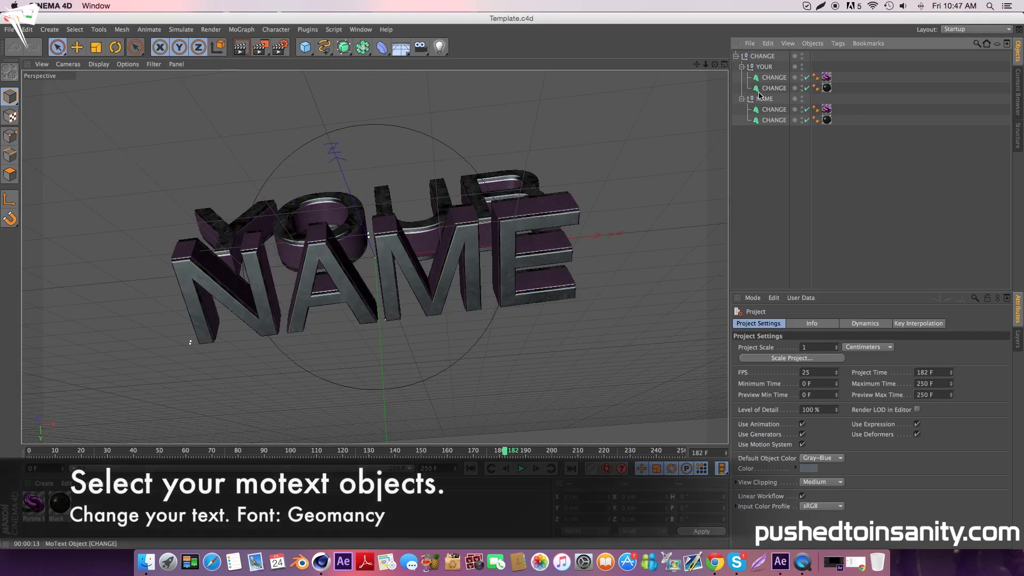
- Change both text objects under YOUR to read PUSHED
click(773, 78)
shift+click(772, 88)
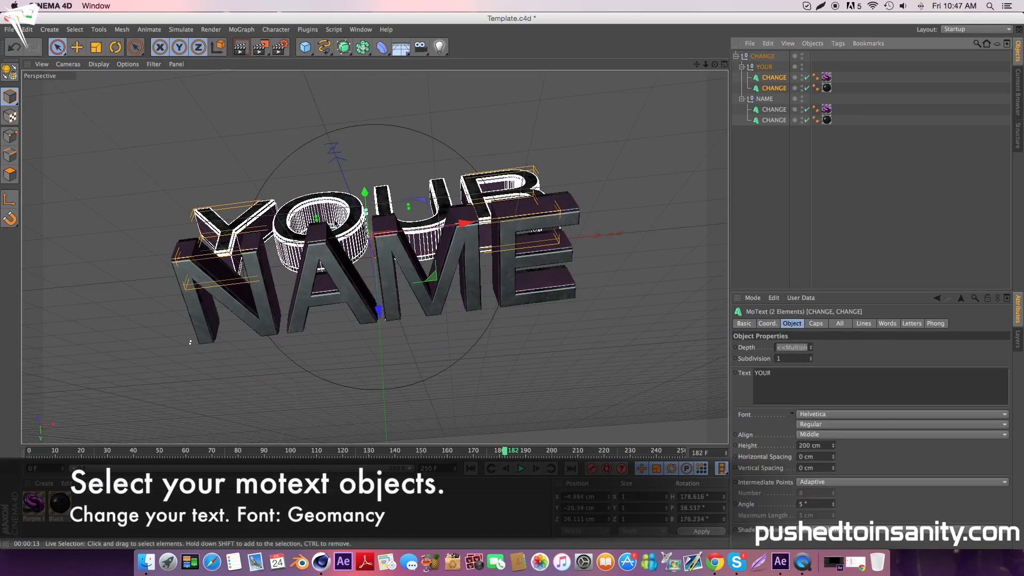
double_click(763, 372)
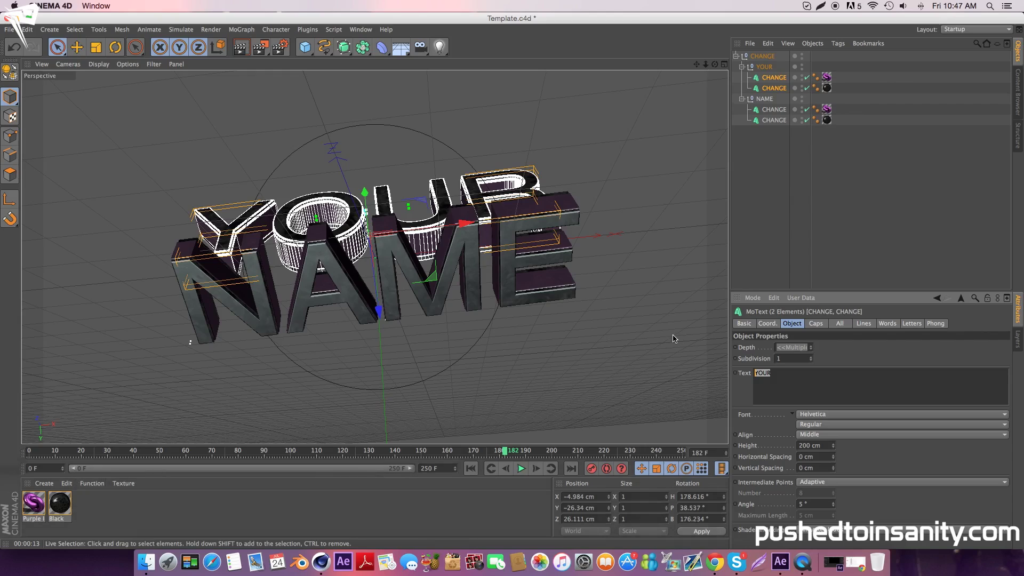
text(PUSHED)
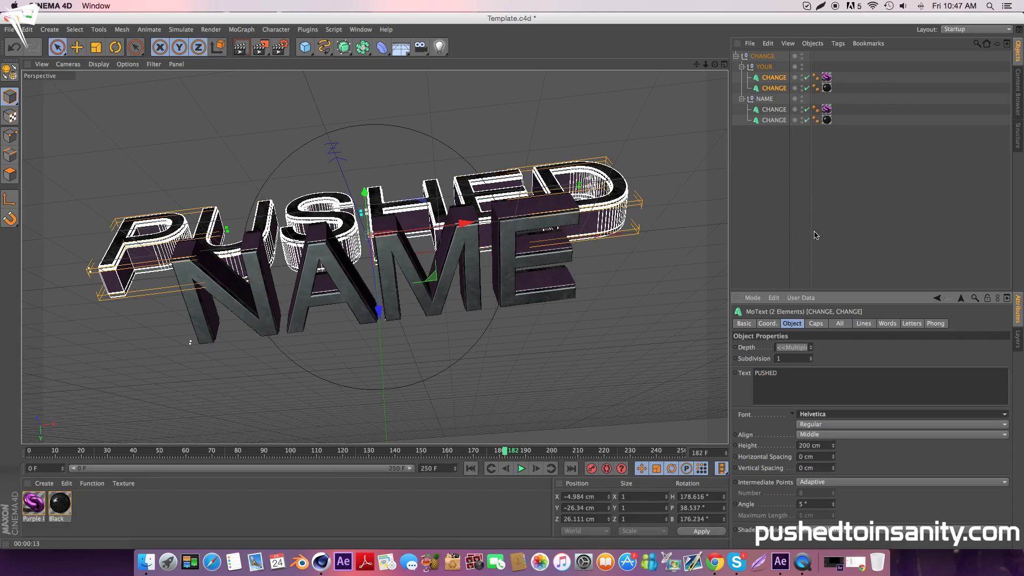
- Change both NAME text objects to INSANITY, then select all four text objects
click(771, 119)
shift+click(772, 108)
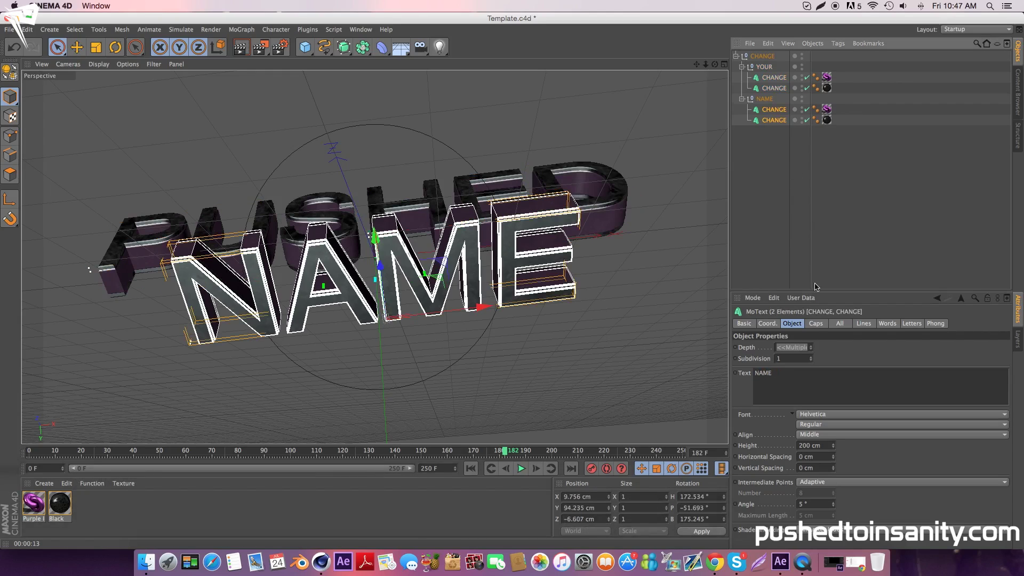
double_click(807, 399)
text(INSANI)
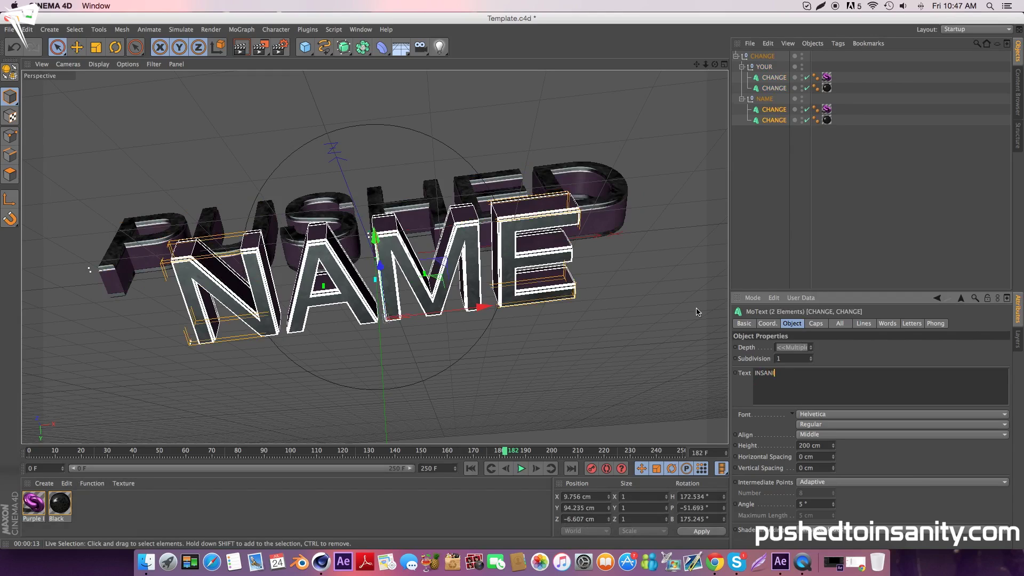
text(TY)
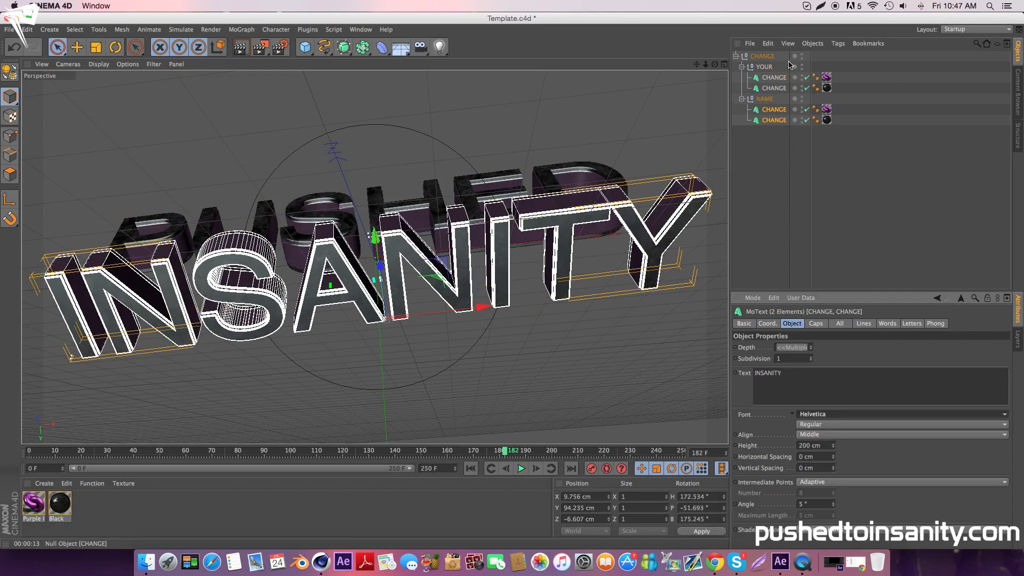
shift+click(773, 77)
shift+click(773, 88)
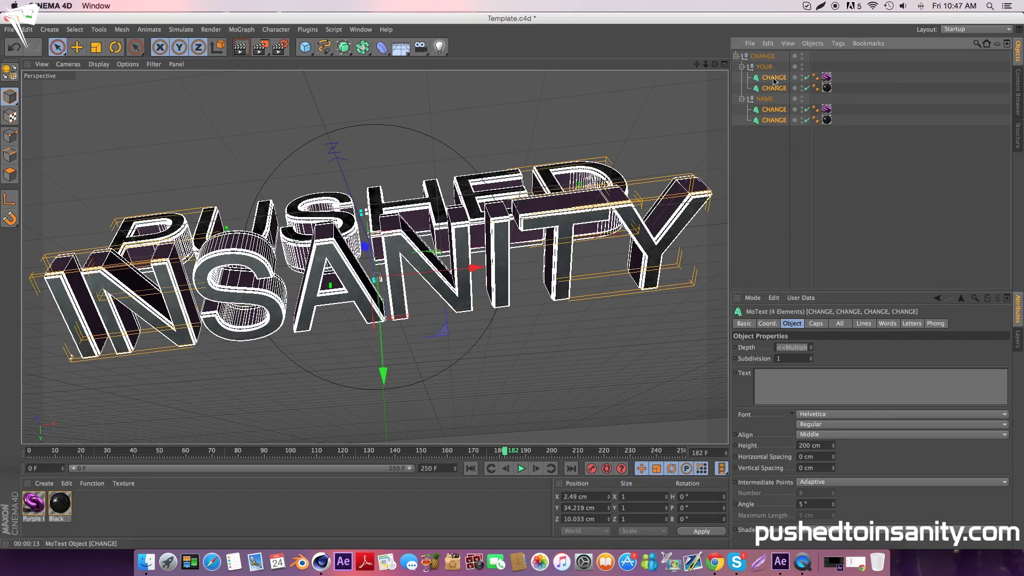
- Set all four text objects to Viafont at about 146 cm height, then scrub the timeline to check
click(821, 409)
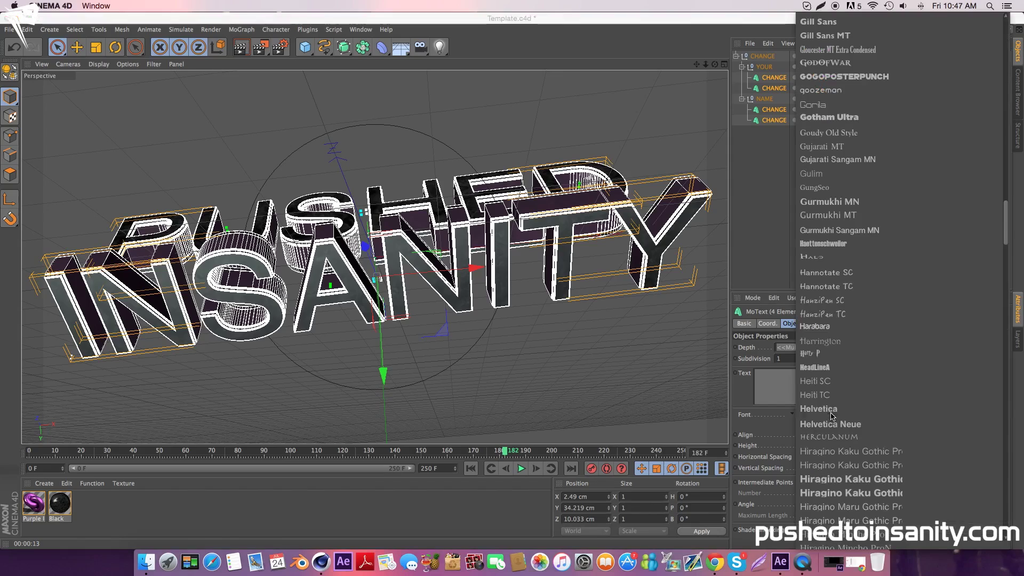
scroll(853, 420, down, 15)
scroll(853, 420, down, 20)
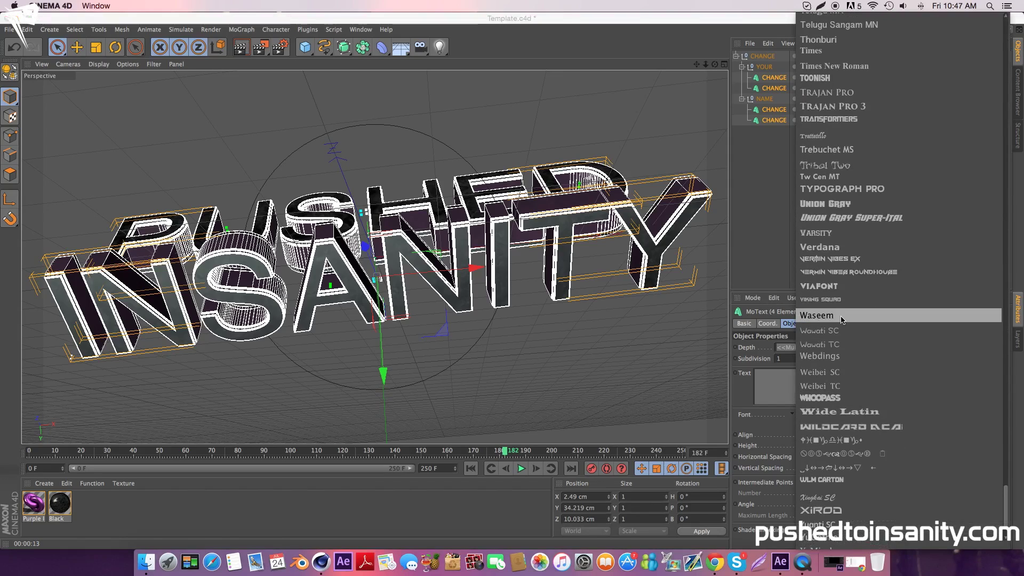
click(829, 286)
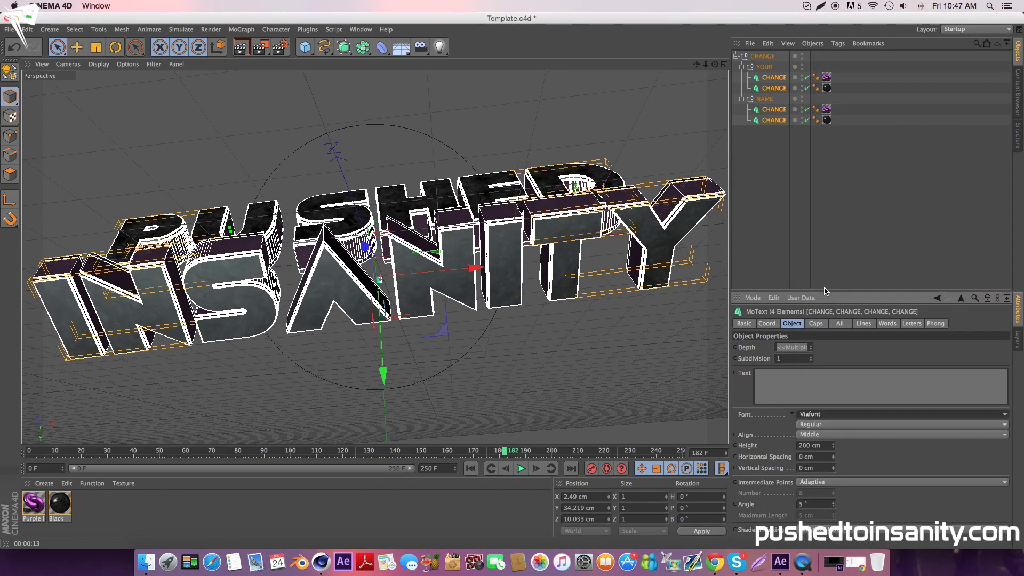
mouse_move(835, 449)
mouse_down()
mouse_move(835, 479)
mouse_move(832, 440)
mouse_up()
drag(339, 457, 415, 454)
drag(419, 414, 483, 430)
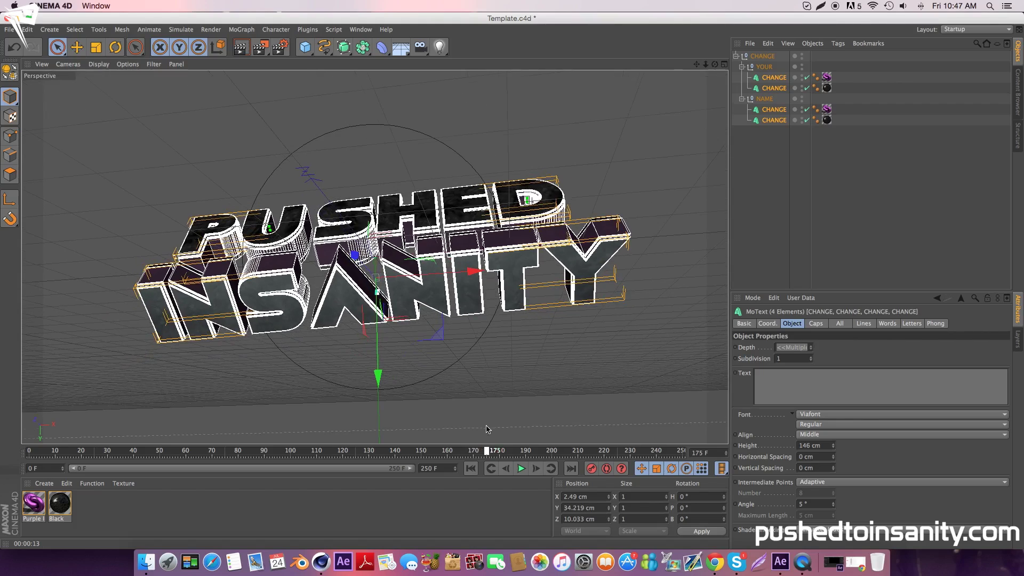
- At frame 175, edit Purple Iron and switch its Lumas shader colour from magenta to green
click(85, 528)
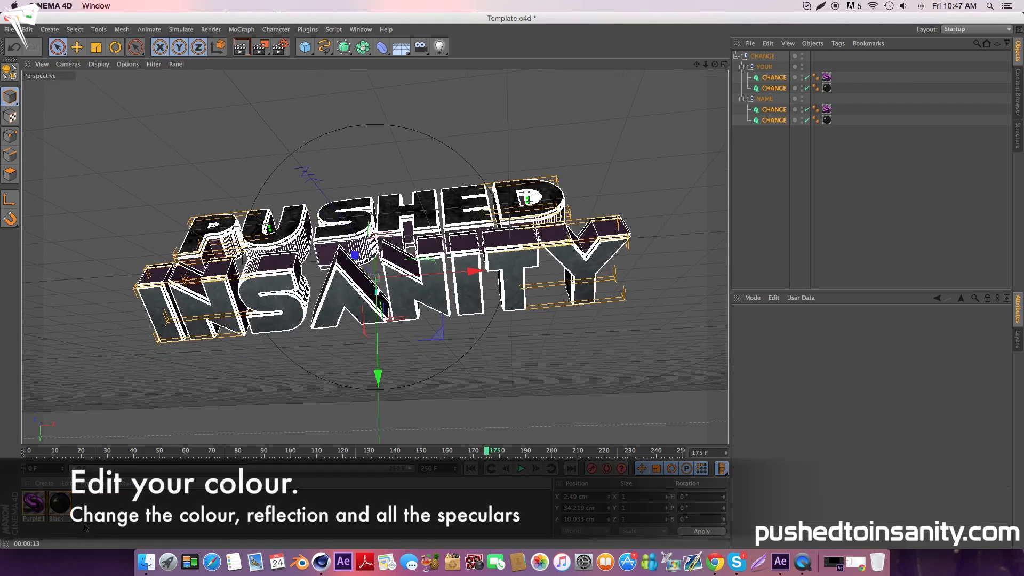
double_click(33, 504)
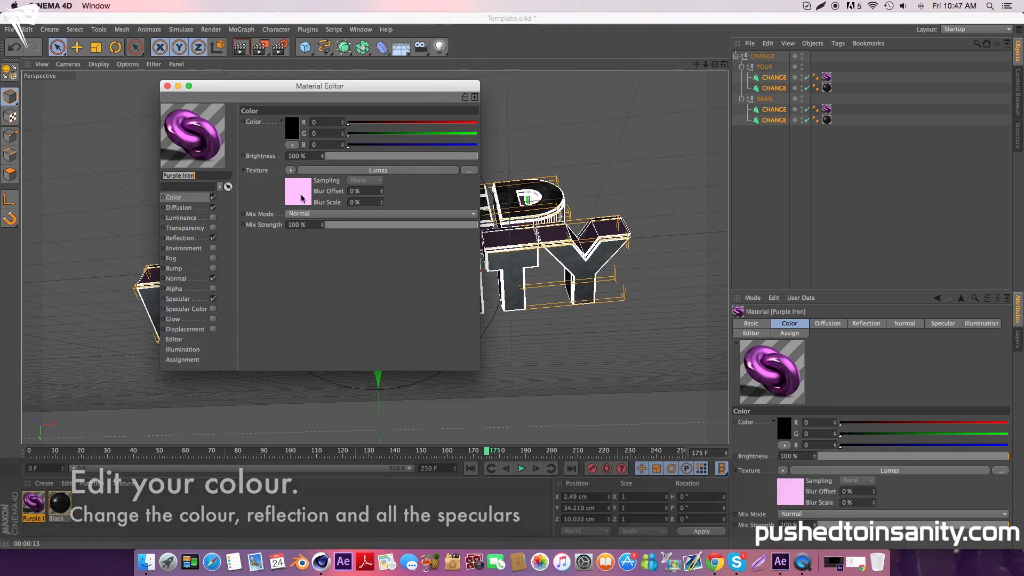
click(297, 193)
click(302, 208)
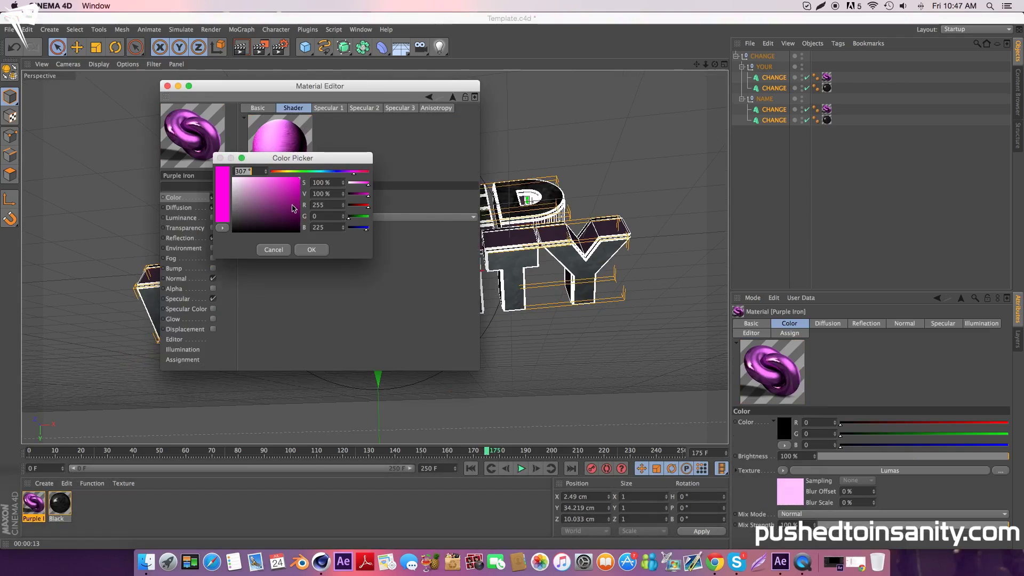
click(304, 172)
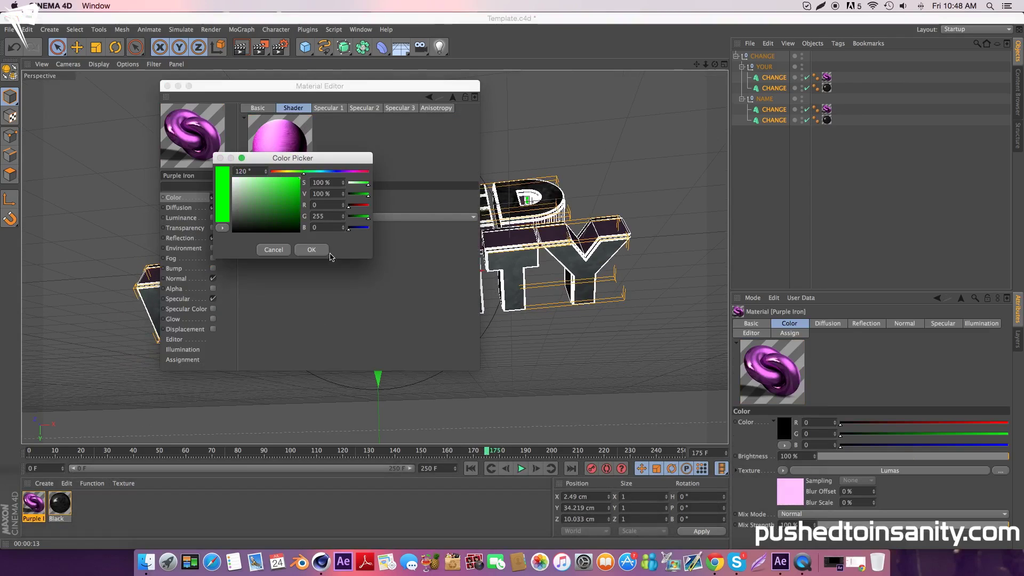
click(312, 251)
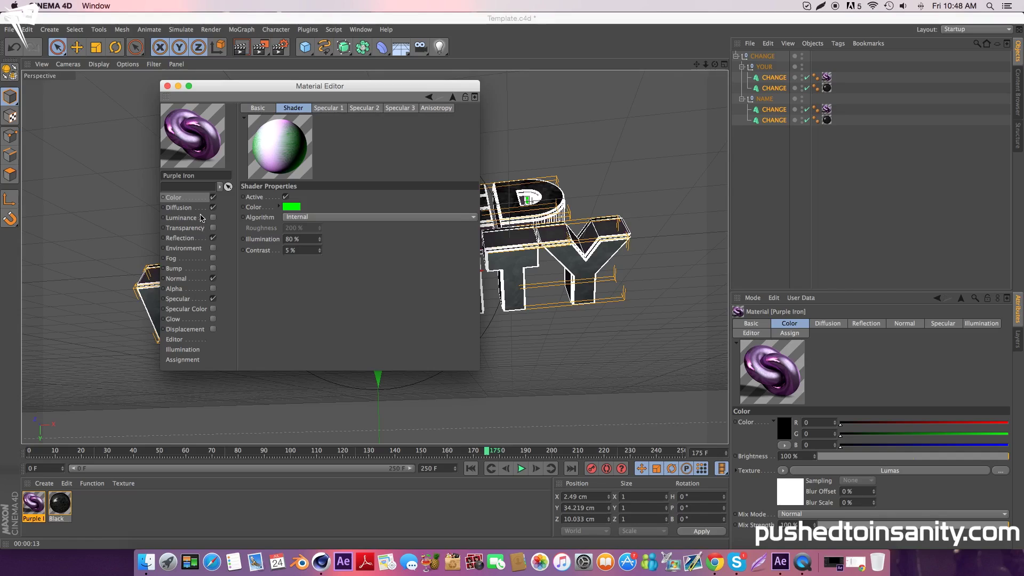
- Set the Reflection Noise shader's Color 2 to bright green and Color 1 to light green
click(199, 238)
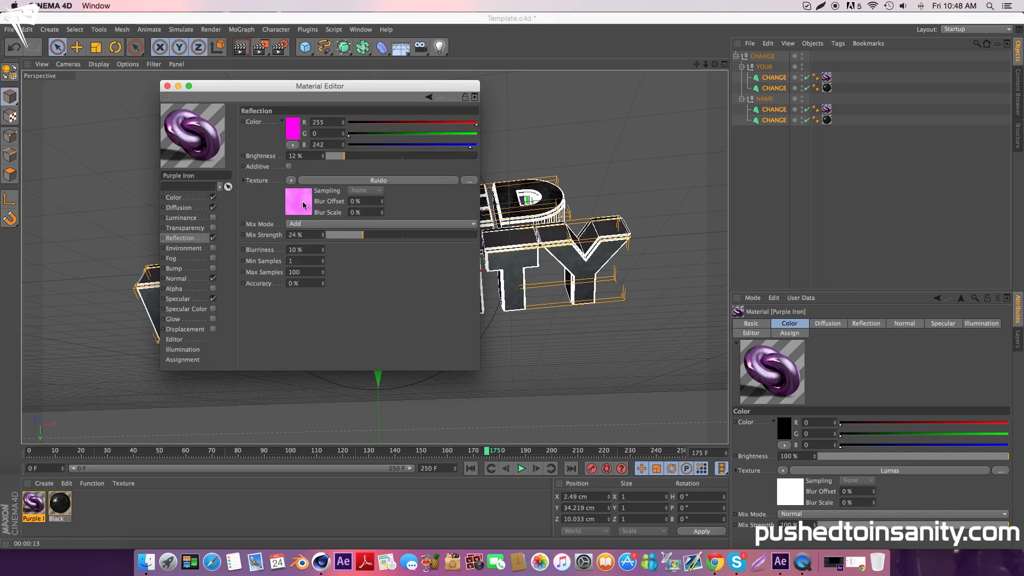
click(303, 205)
click(314, 208)
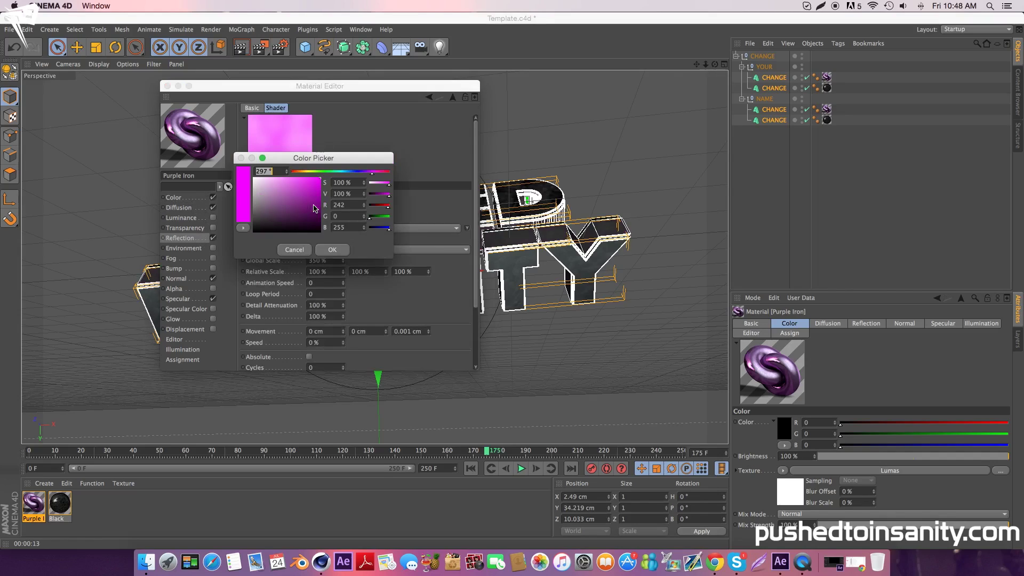
click(329, 171)
click(330, 247)
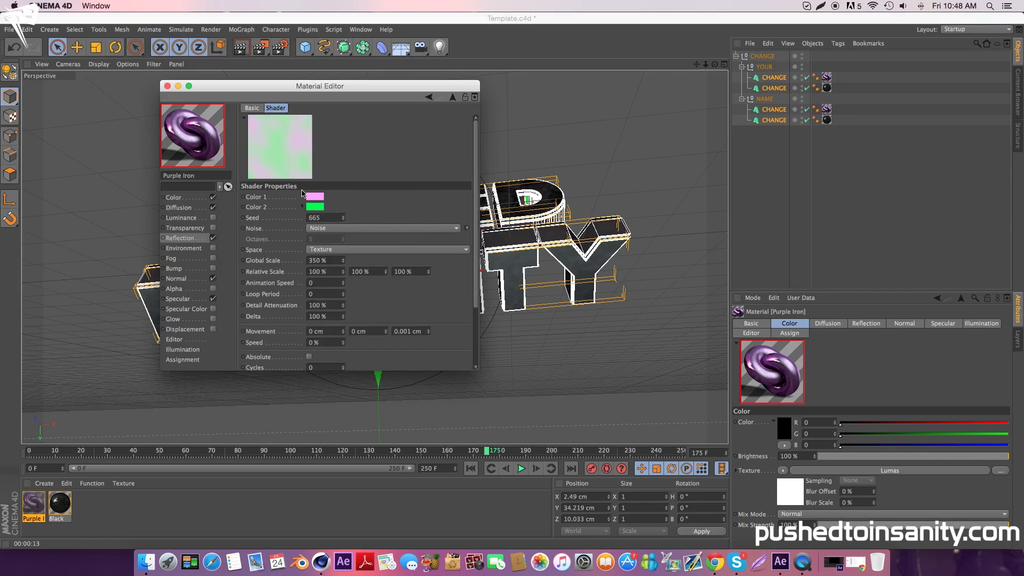
click(317, 198)
drag(320, 167, 325, 168)
click(334, 242)
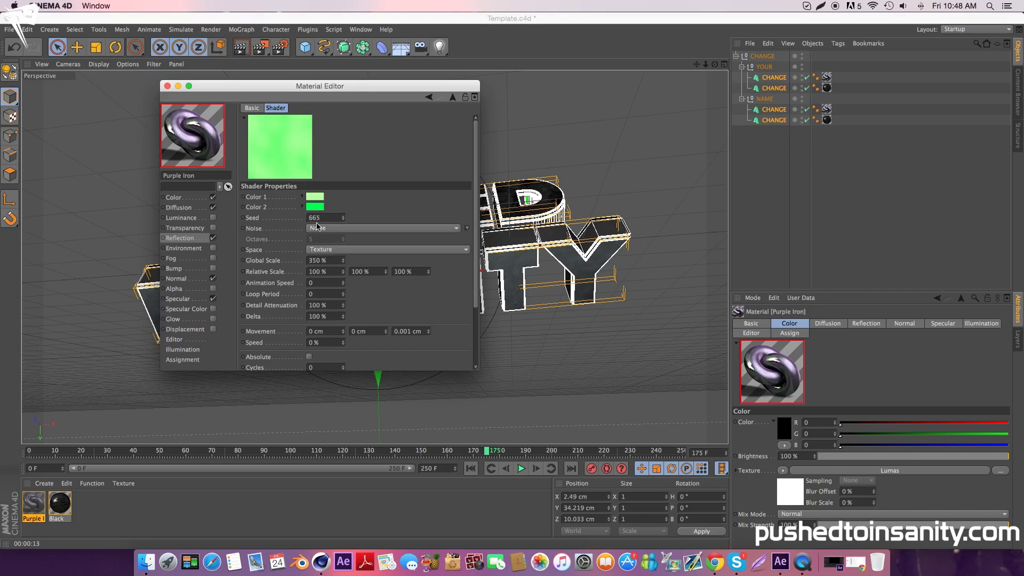
- Review the Normal, Specular and Diffusion channels before returning to the Color channel's Lumas shader
click(177, 277)
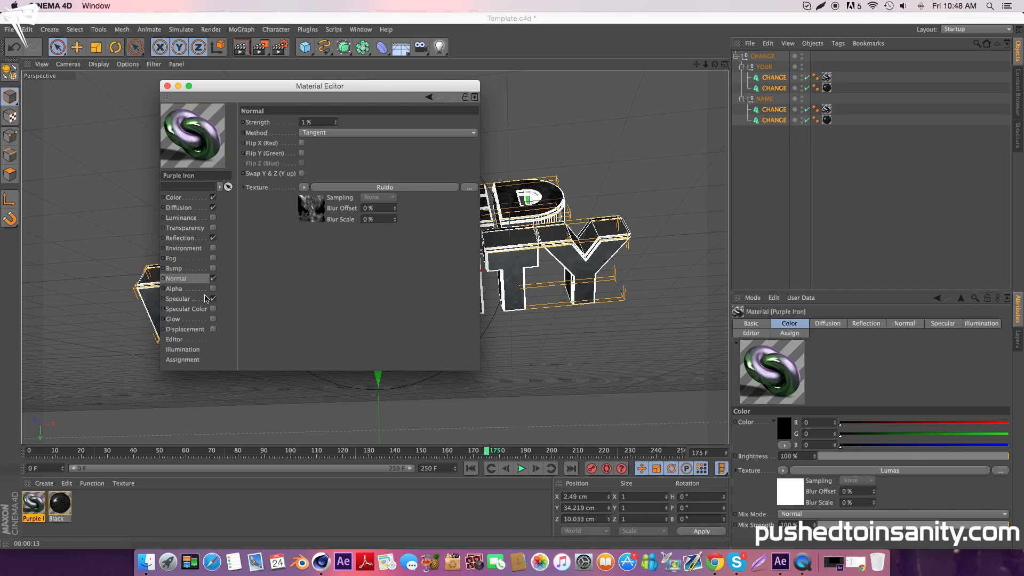
click(205, 298)
click(197, 207)
click(193, 200)
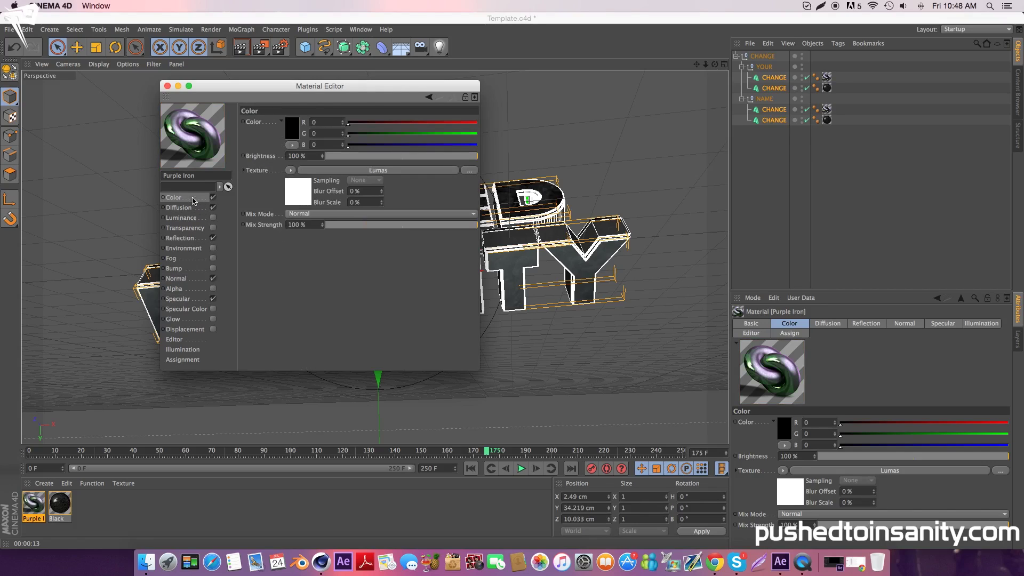
click(195, 208)
click(185, 201)
click(309, 198)
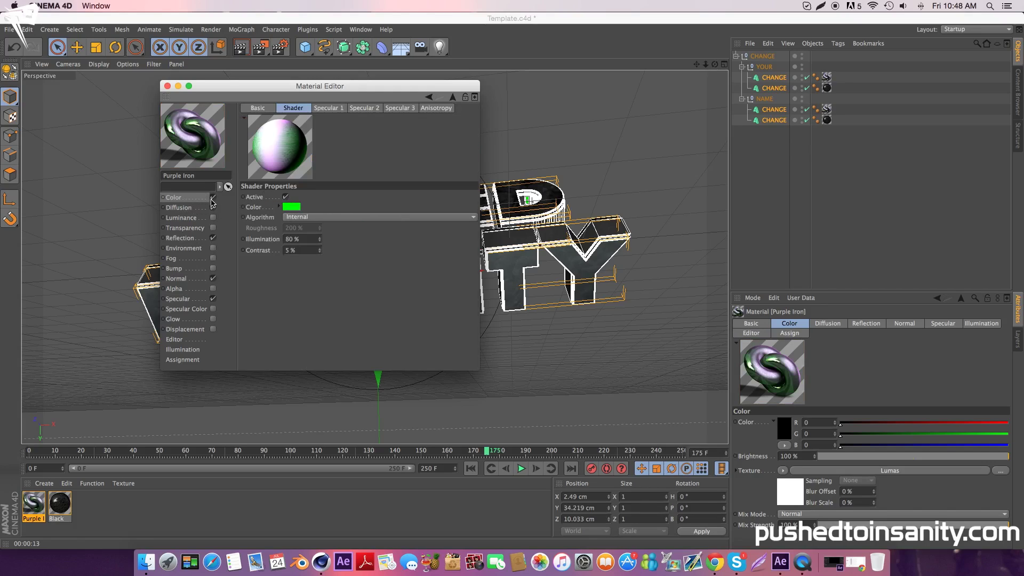
- Set the Lumas shader's Specular 1 and 2 colours to green and Specular 3 to pale green
click(333, 109)
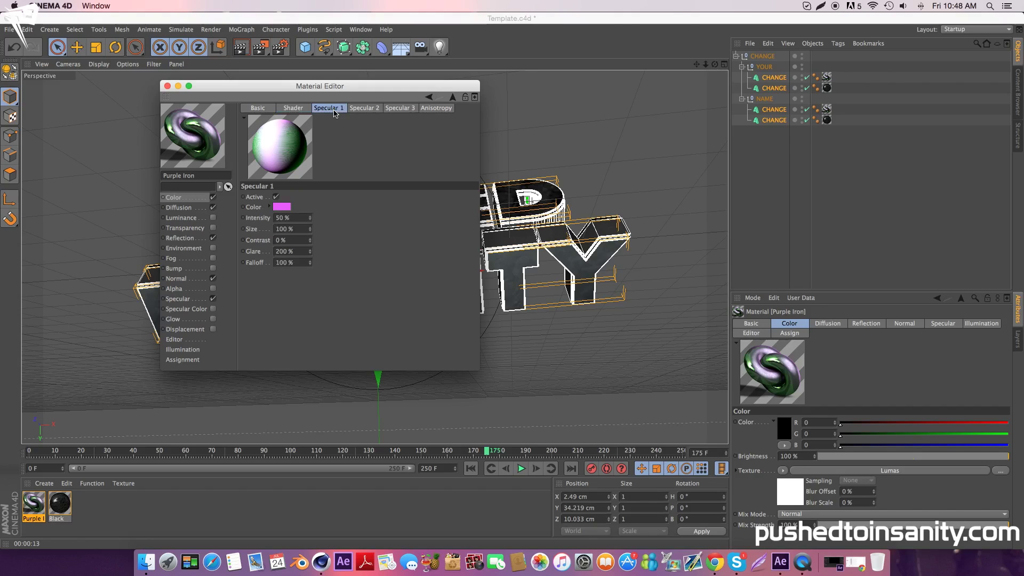
click(282, 208)
click(290, 172)
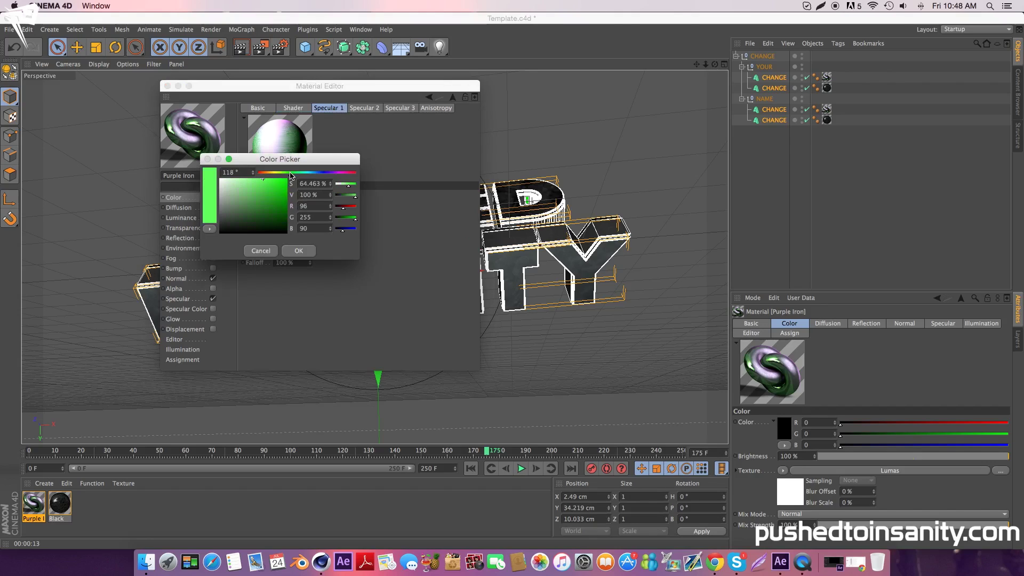
click(299, 250)
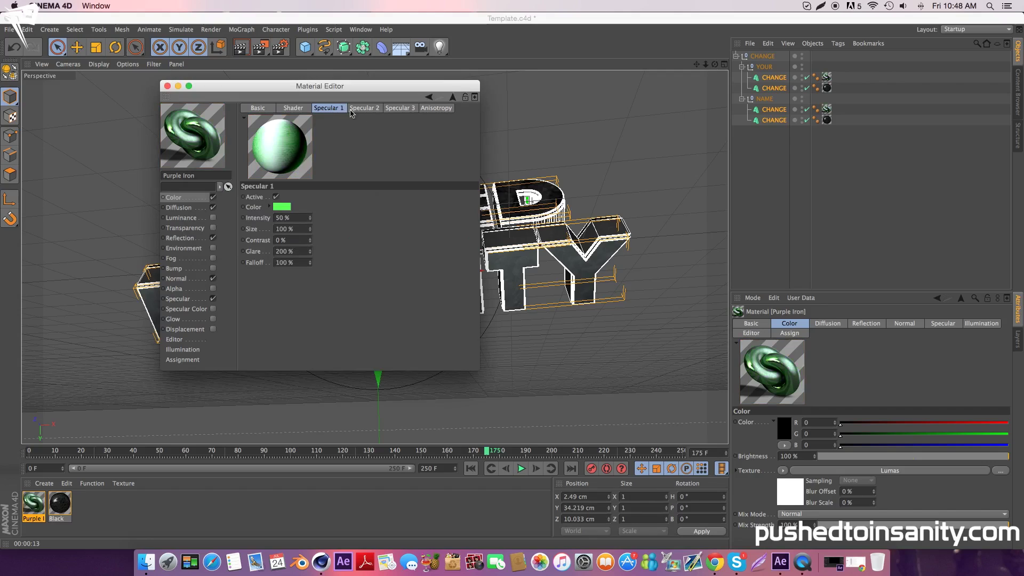
click(364, 108)
click(281, 208)
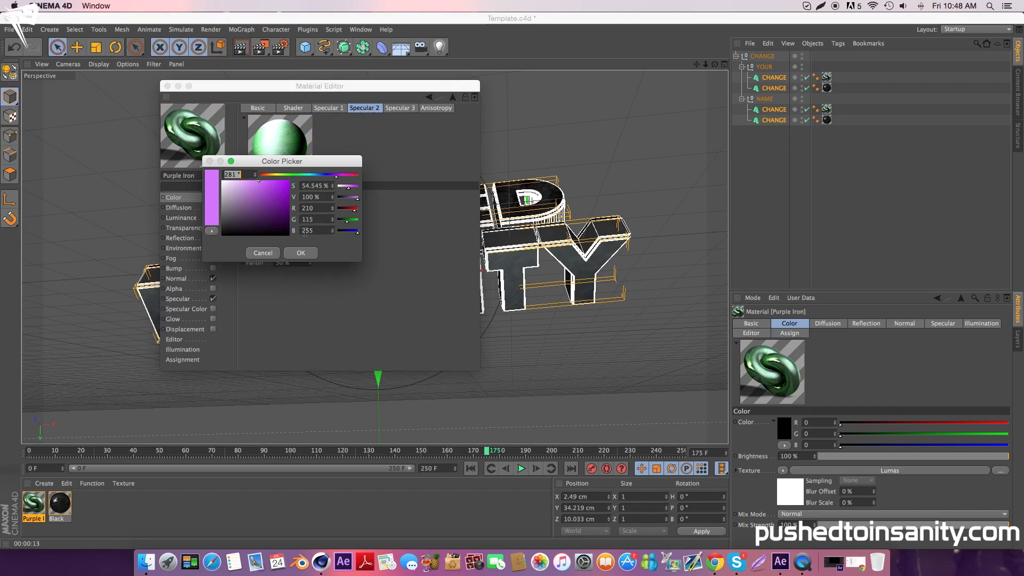
click(297, 176)
click(315, 250)
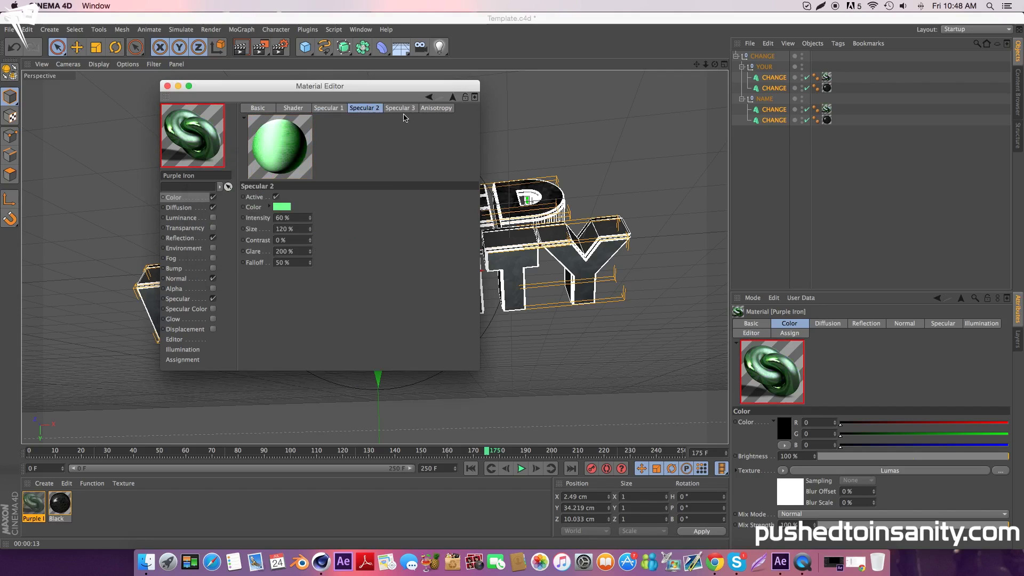
click(390, 108)
click(281, 207)
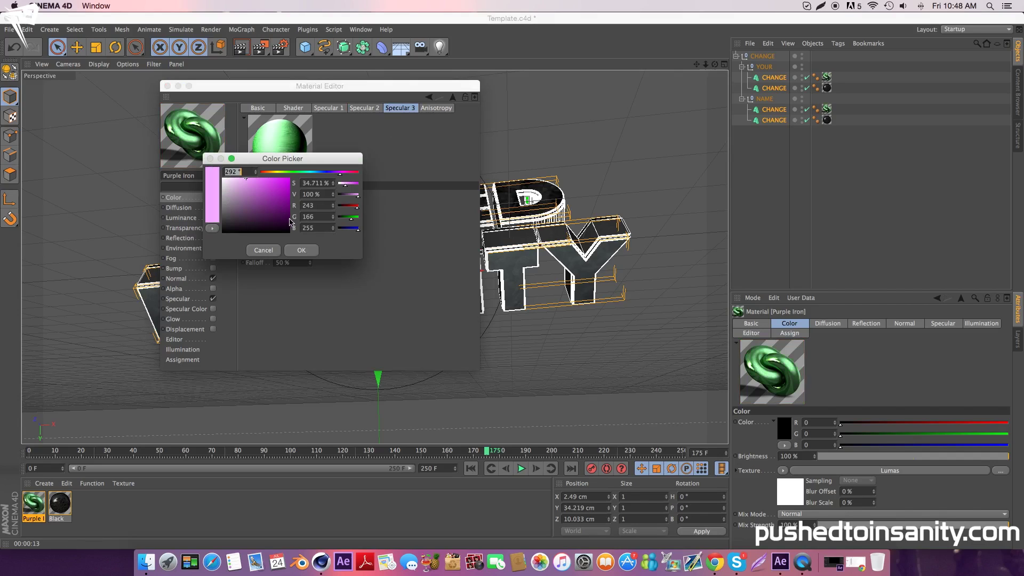
click(301, 173)
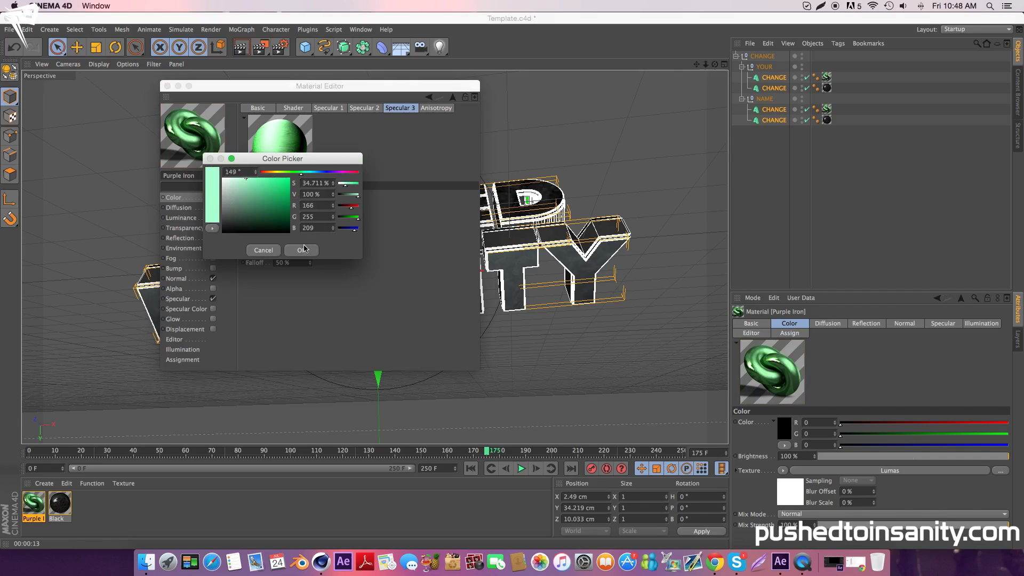
click(301, 250)
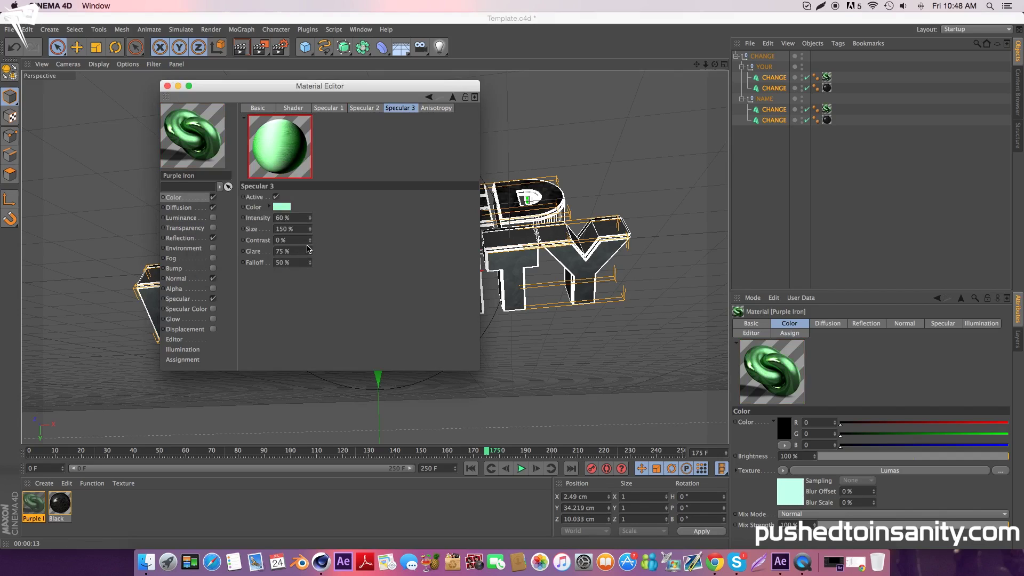
- Close the Material Editor and render the active viewport to check the green PUSHED INSANITY text
click(167, 88)
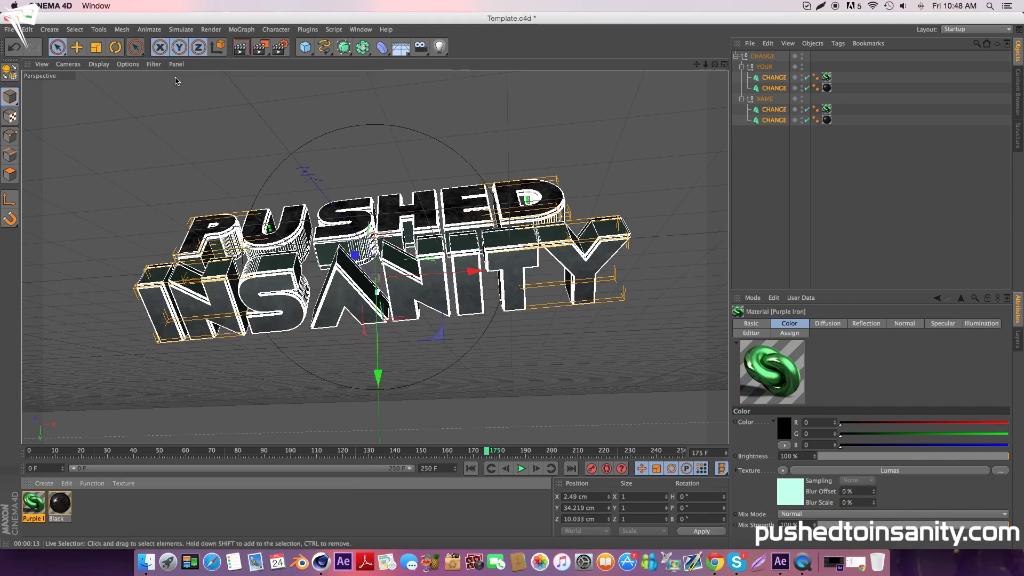
click(242, 48)
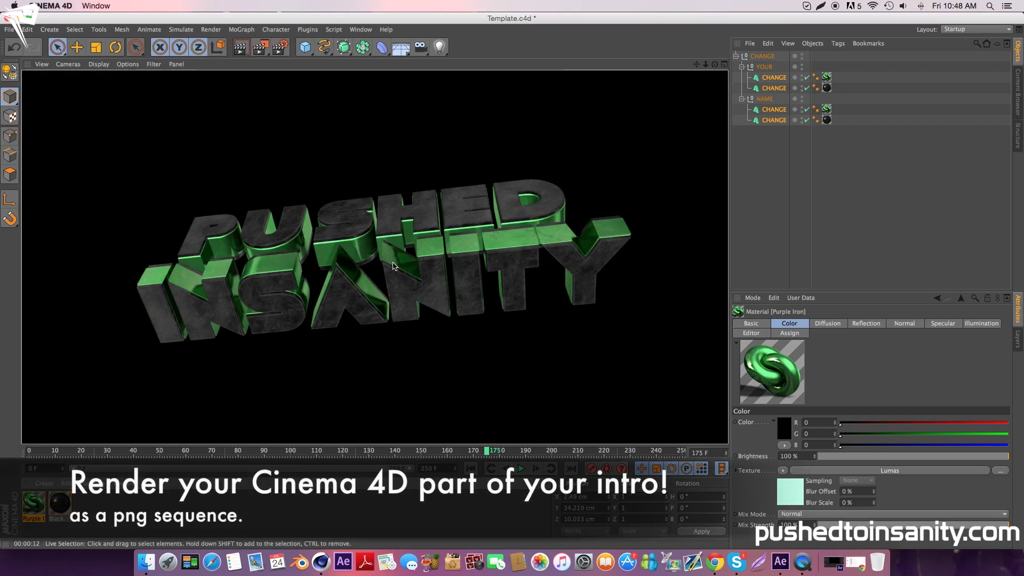
- In Render Settings > Save, set the output file to 'intro template' in the FREE INTRO TEMPLATE folder
click(280, 47)
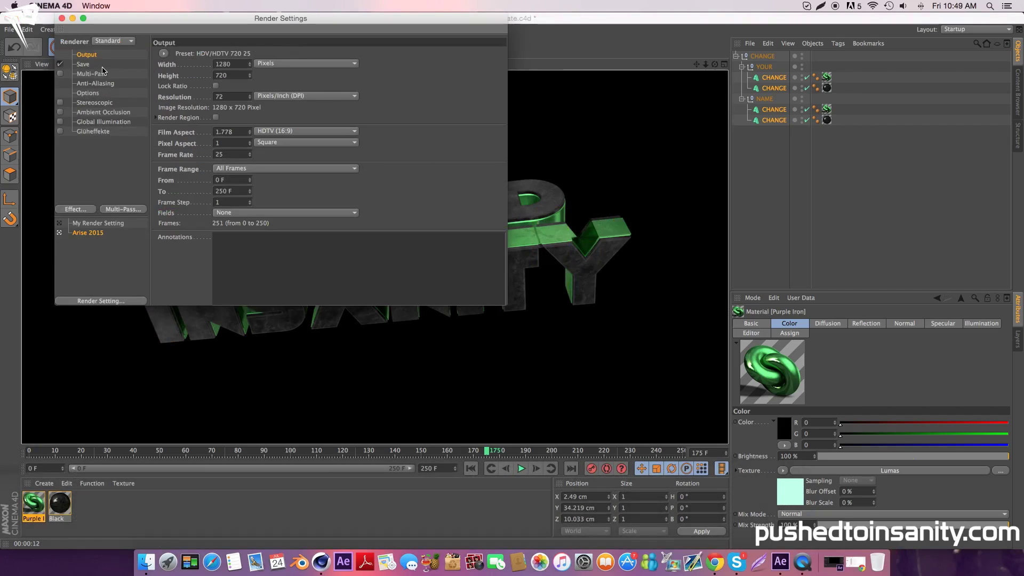
click(94, 64)
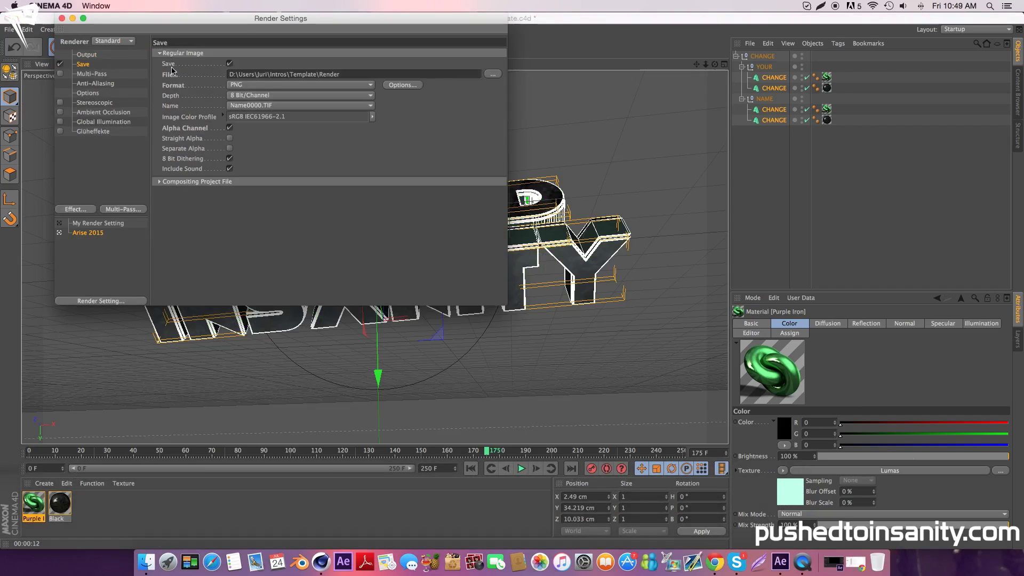
click(493, 75)
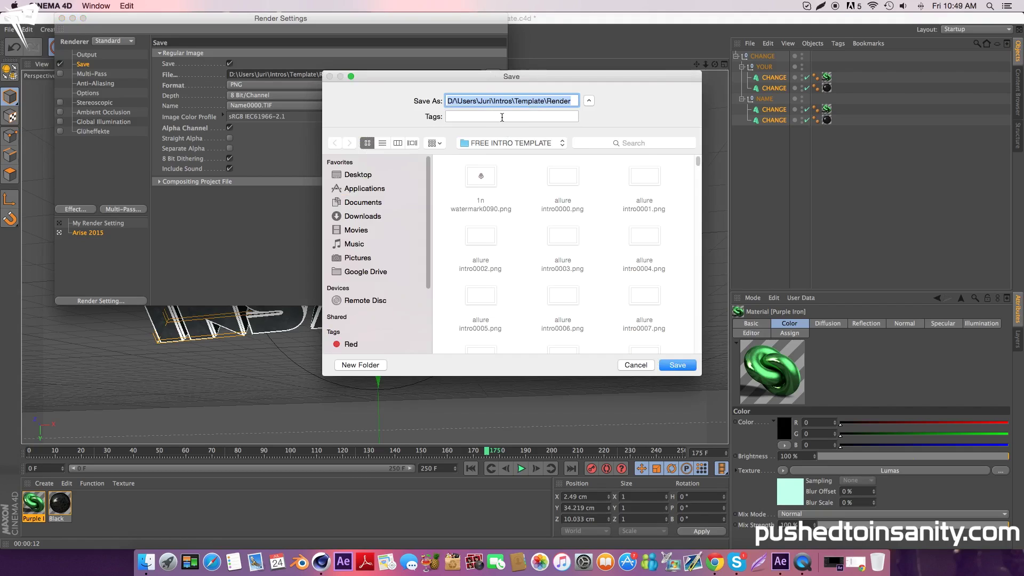
text(intro templat)
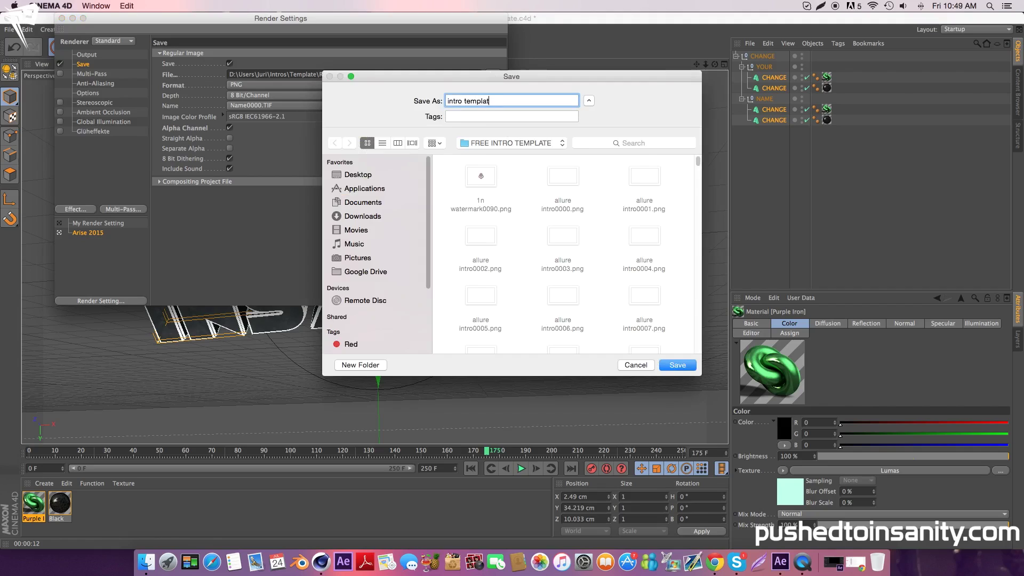
text(e)
key(Return)
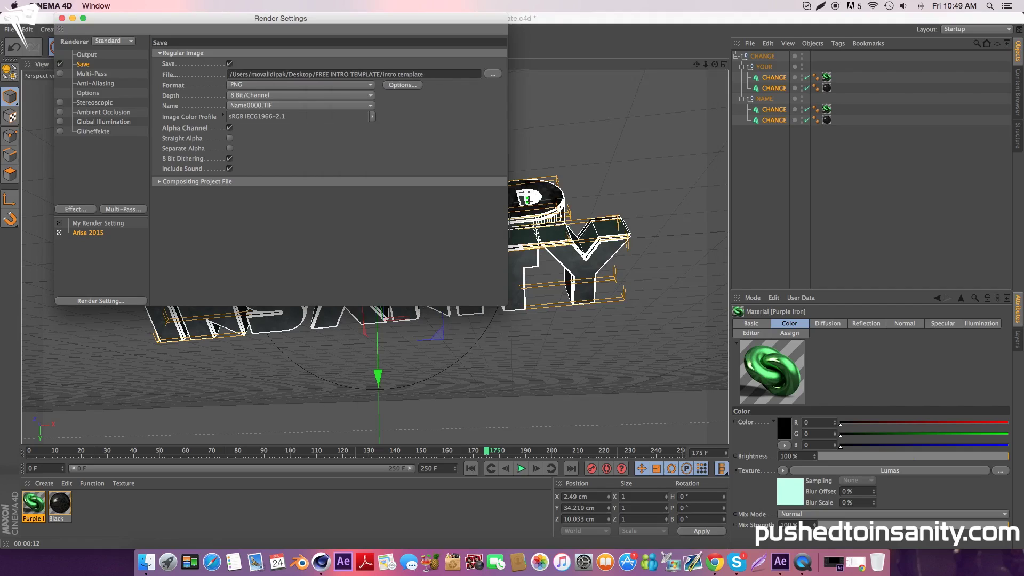
- Close Render Settings and render the full animation to the Picture Viewer as the PNG sequence
click(60, 19)
key(shift+r)
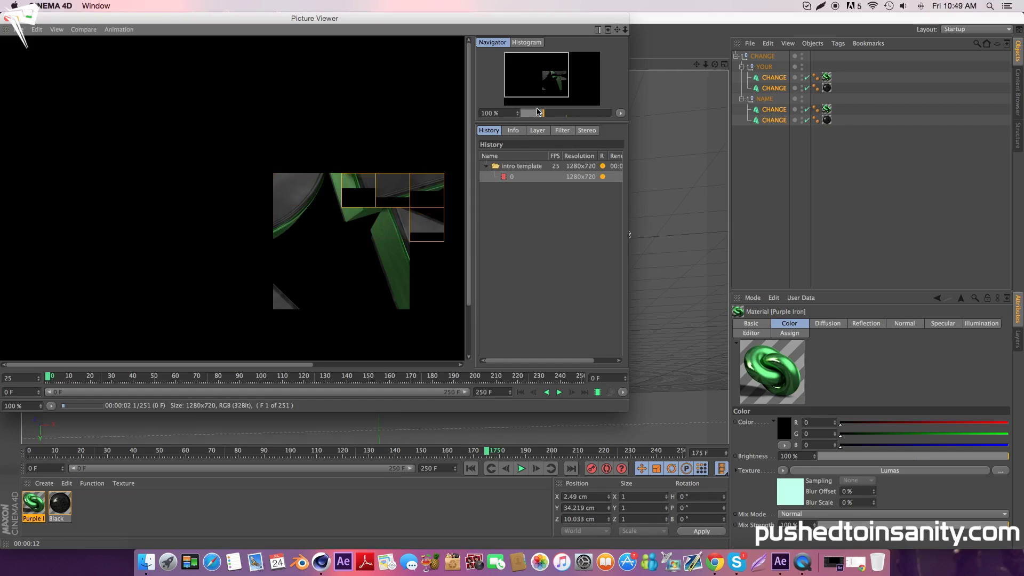
drag(542, 113, 540, 116)
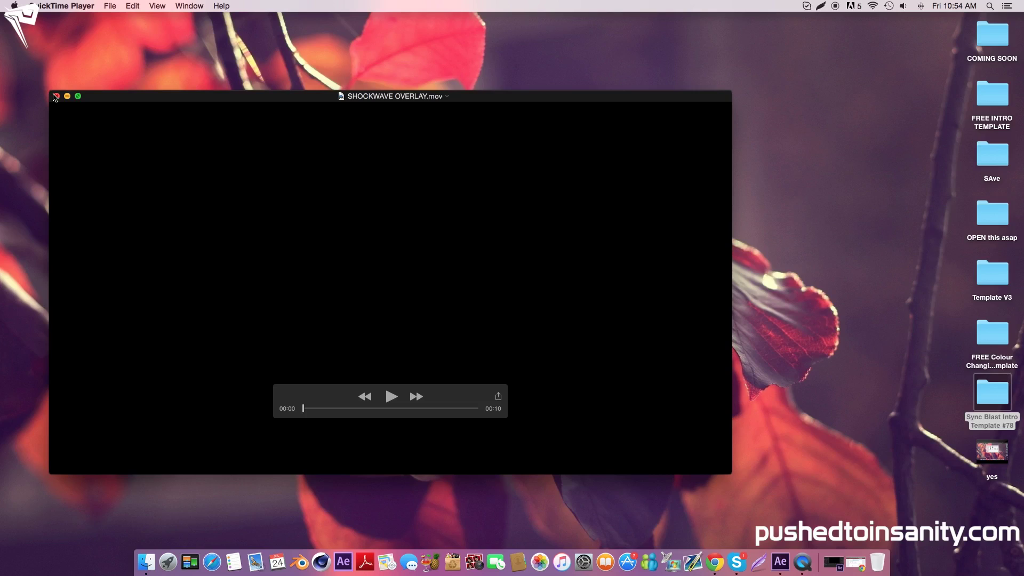
- Close the SHOCKWAVE OVERLAY video and open Template.aep in After Effects, dismissing the missing-file warning
key(super+3)
click(56, 19)
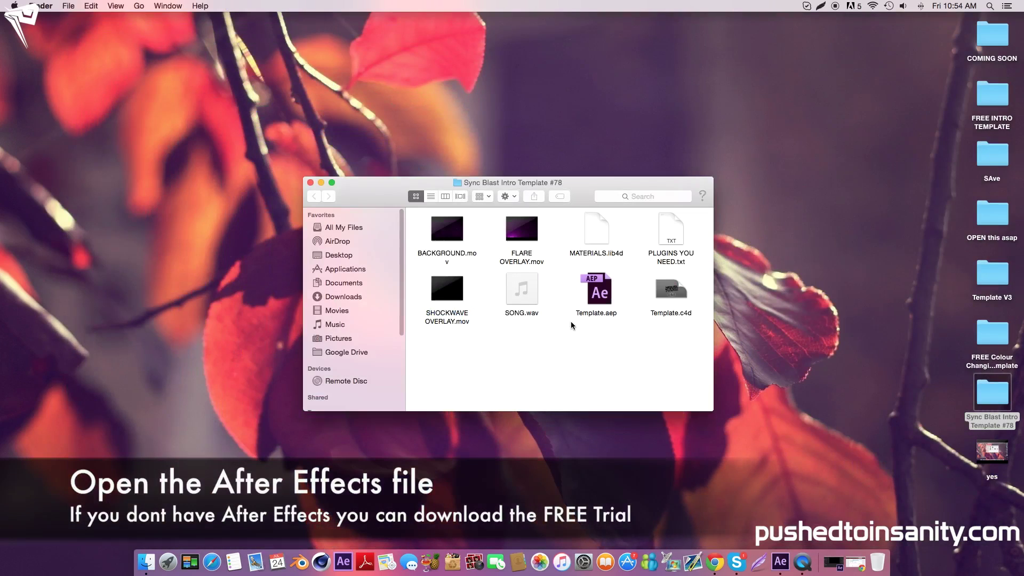
double_click(599, 293)
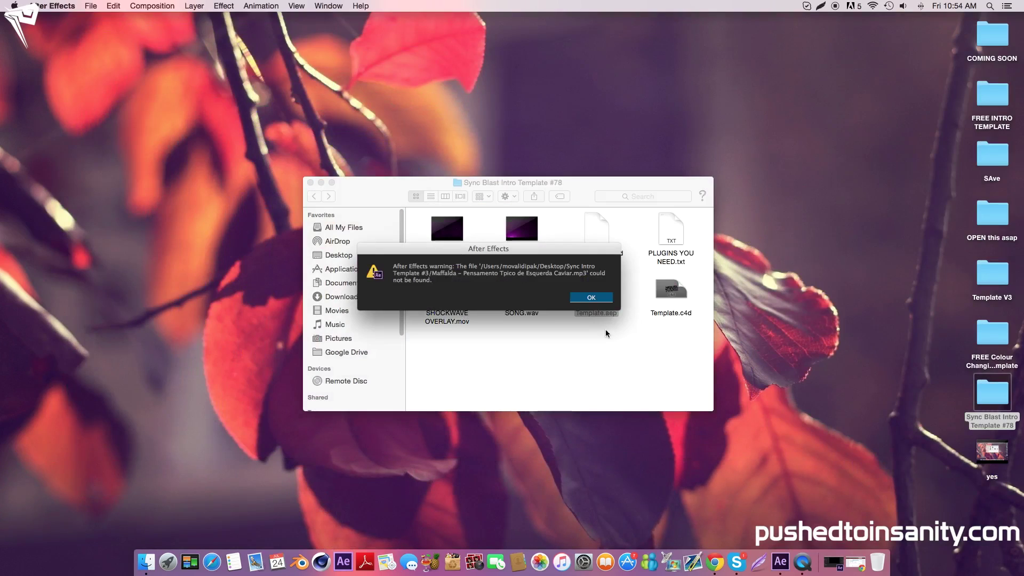
click(582, 299)
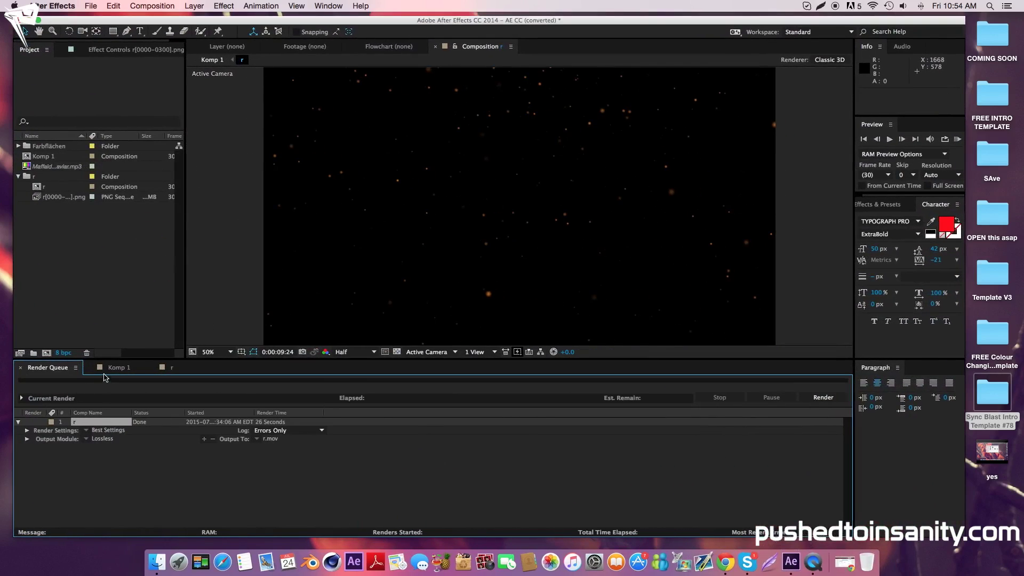
- After viewing the Komp 1 and r comps, reopen Template.aep and discard the converted project with Don't Save
click(112, 367)
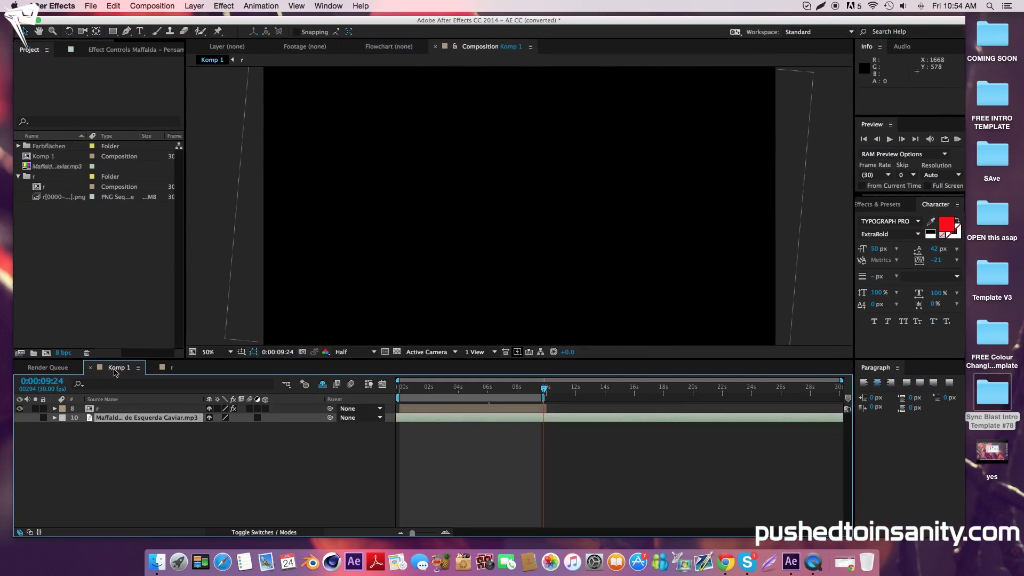
click(179, 368)
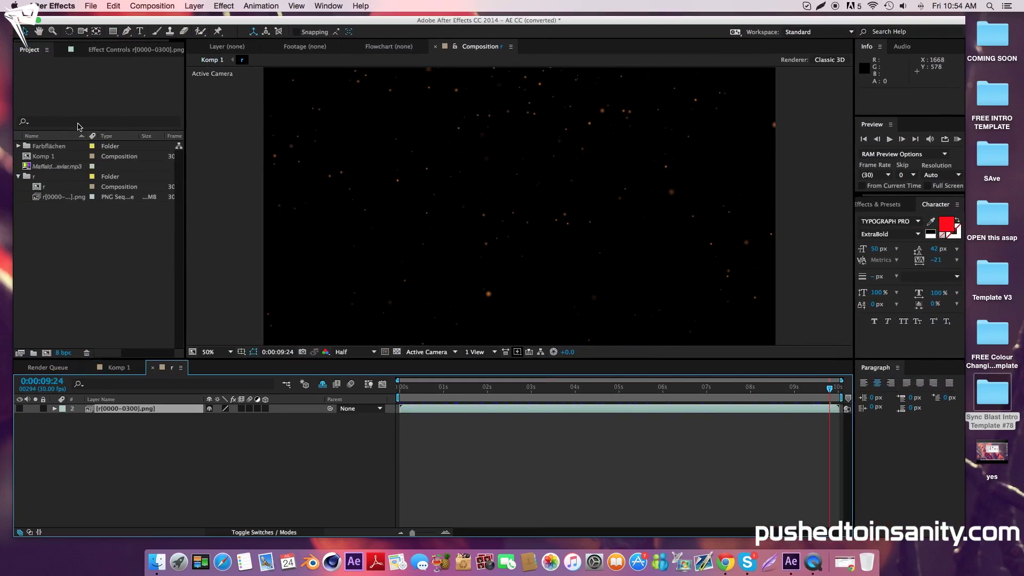
key(super+Tab)
double_click(595, 291)
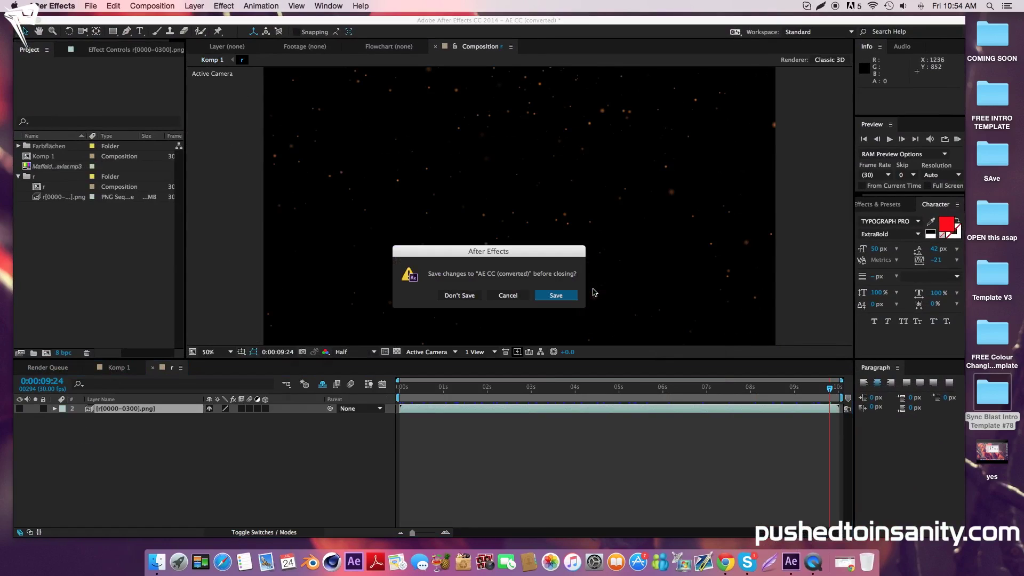
click(462, 296)
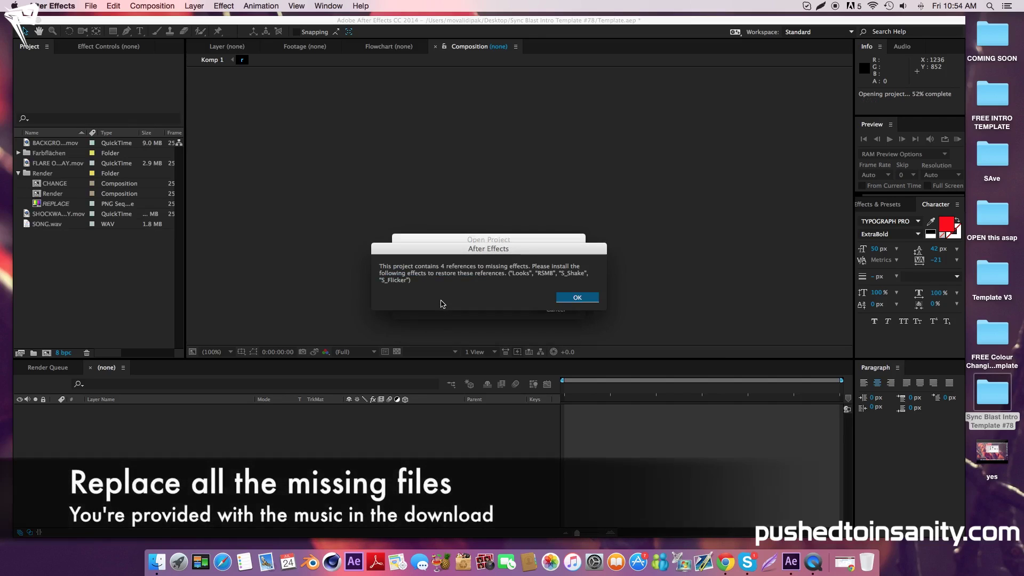
- Dismiss the missing-effects and missing-file notices, open the CHANGE composition, and select the REPLACE footage
click(576, 298)
click(583, 296)
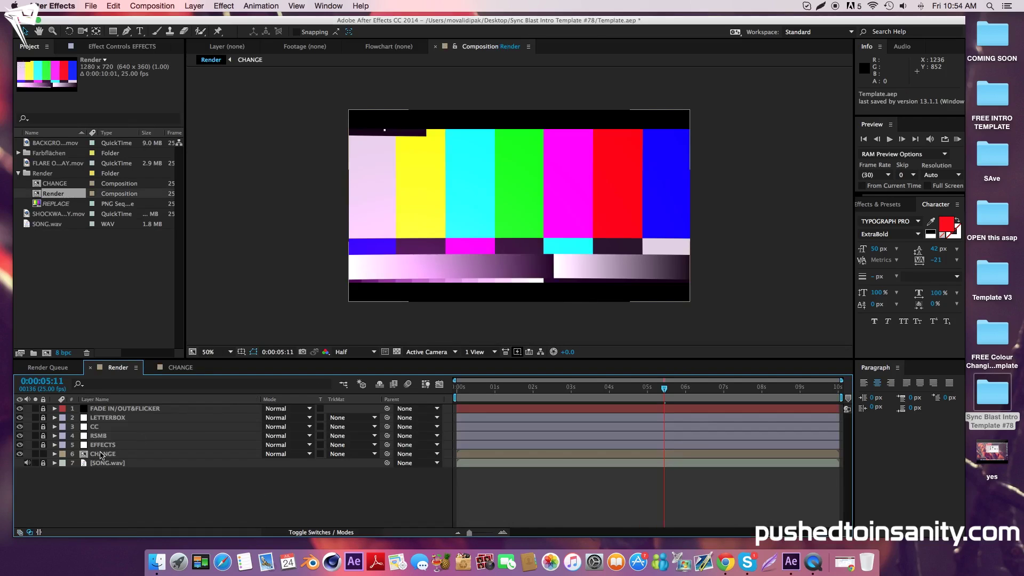
click(176, 367)
click(112, 417)
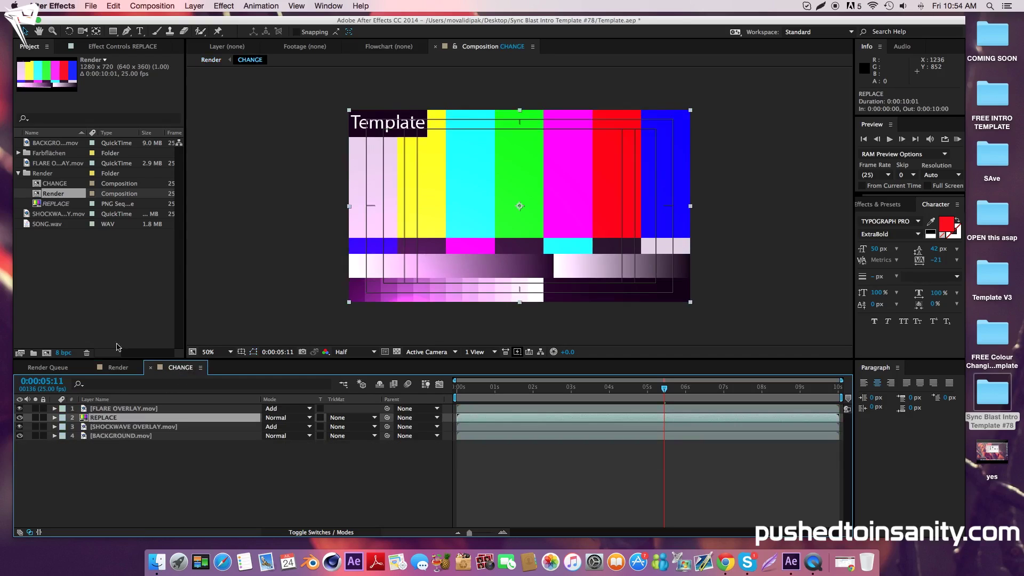
click(106, 248)
click(53, 204)
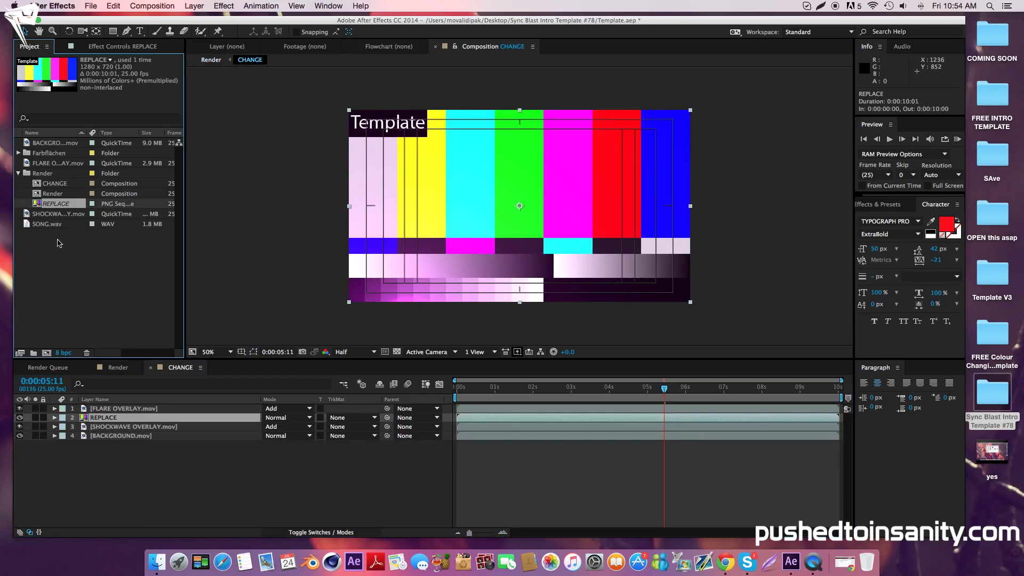
- Replace the REPLACE footage with the allure intro0000.png sequence from FREE INTRO TEMPLATE, then view the Render comp
right_click(56, 206)
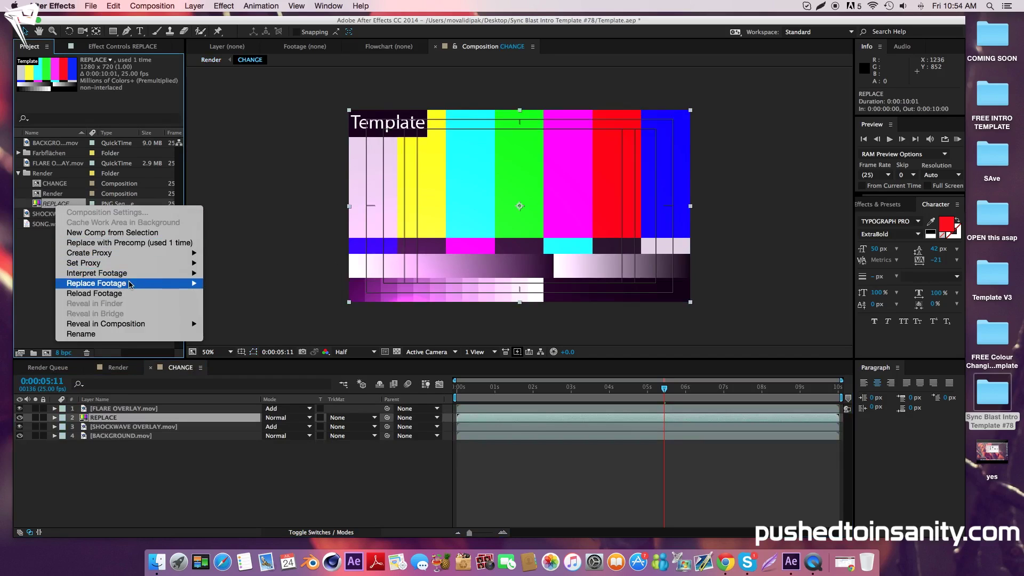
click(221, 283)
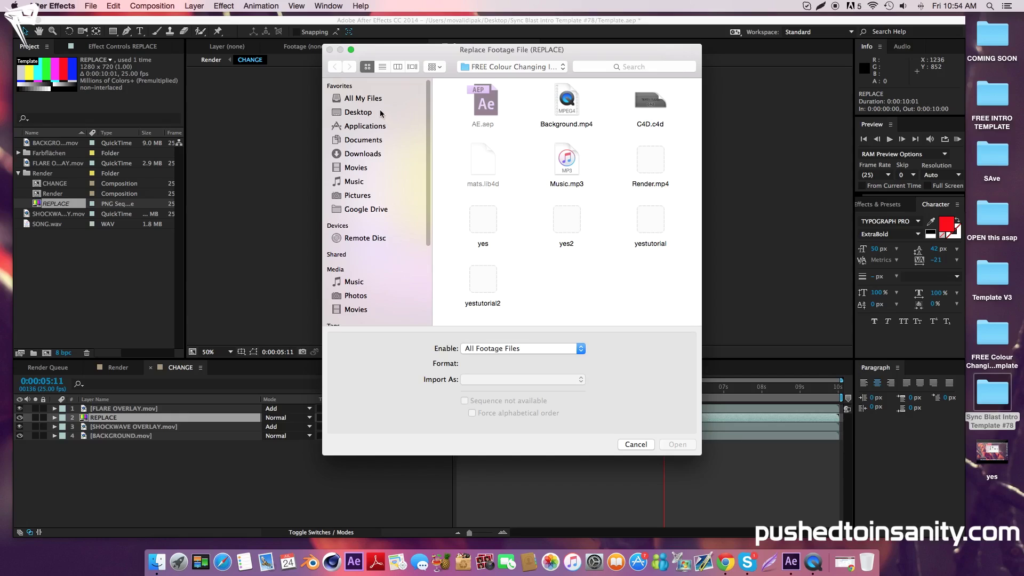
click(384, 113)
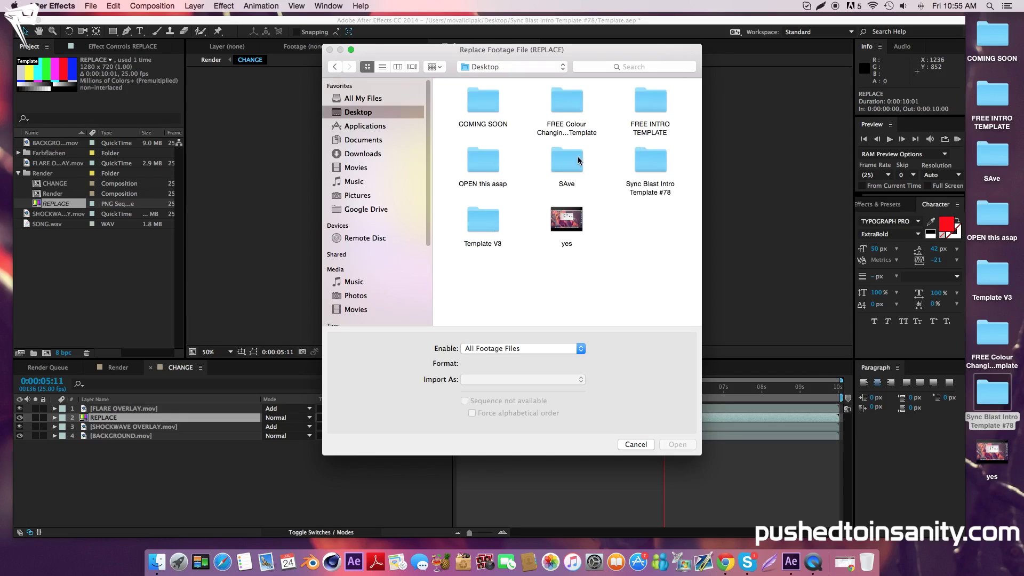
click(650, 98)
double_click(651, 98)
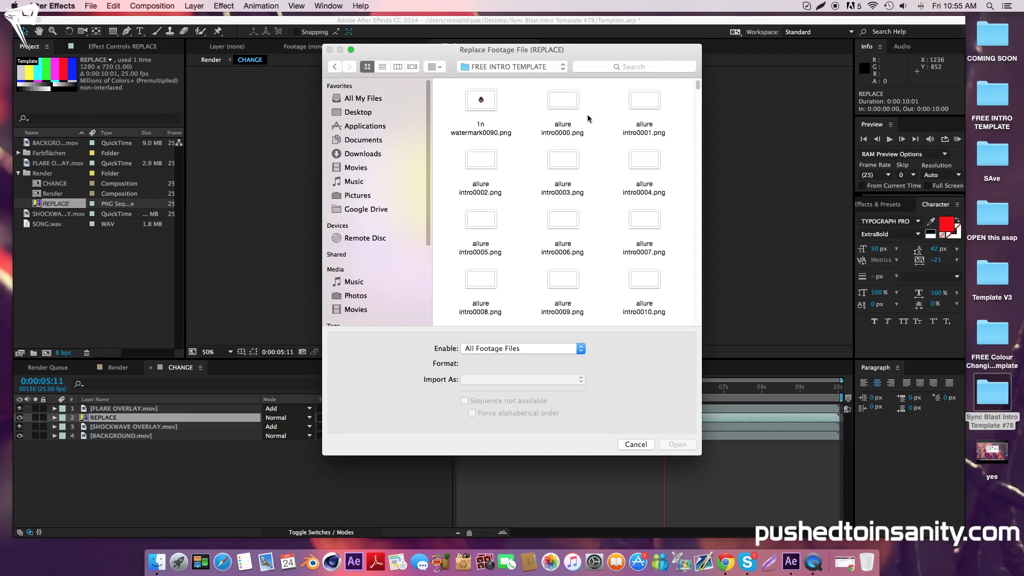
click(571, 105)
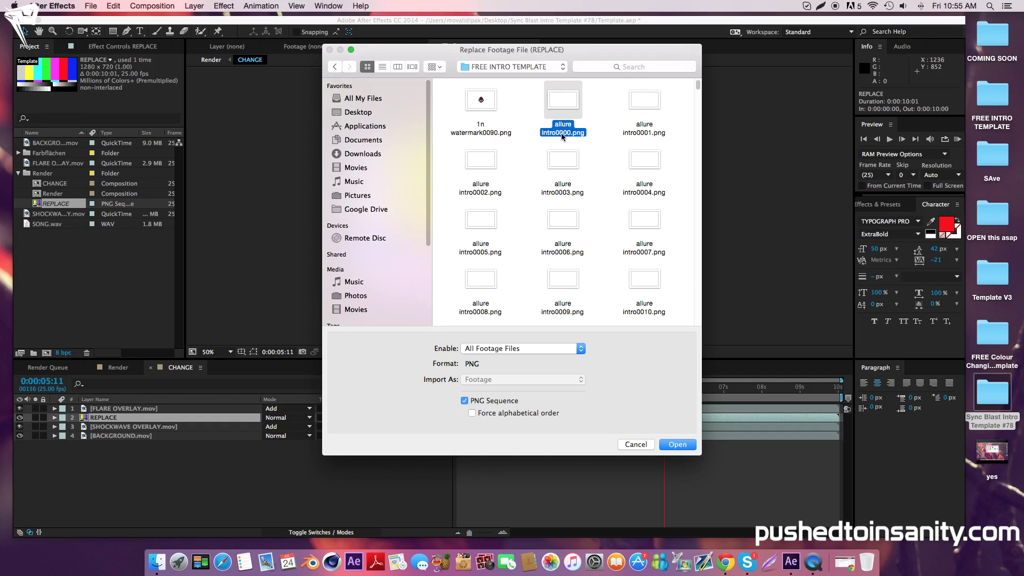
click(673, 445)
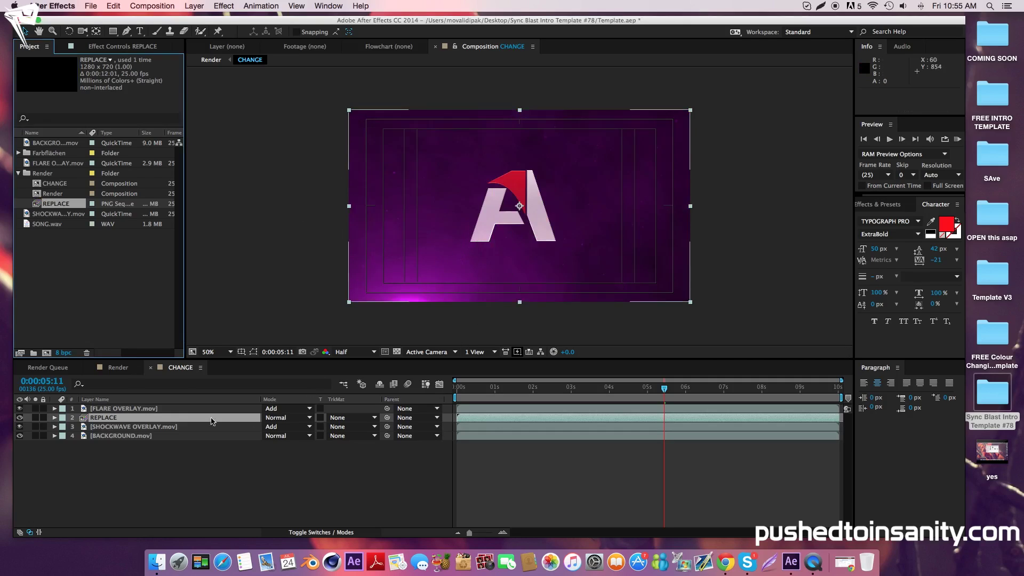
click(117, 367)
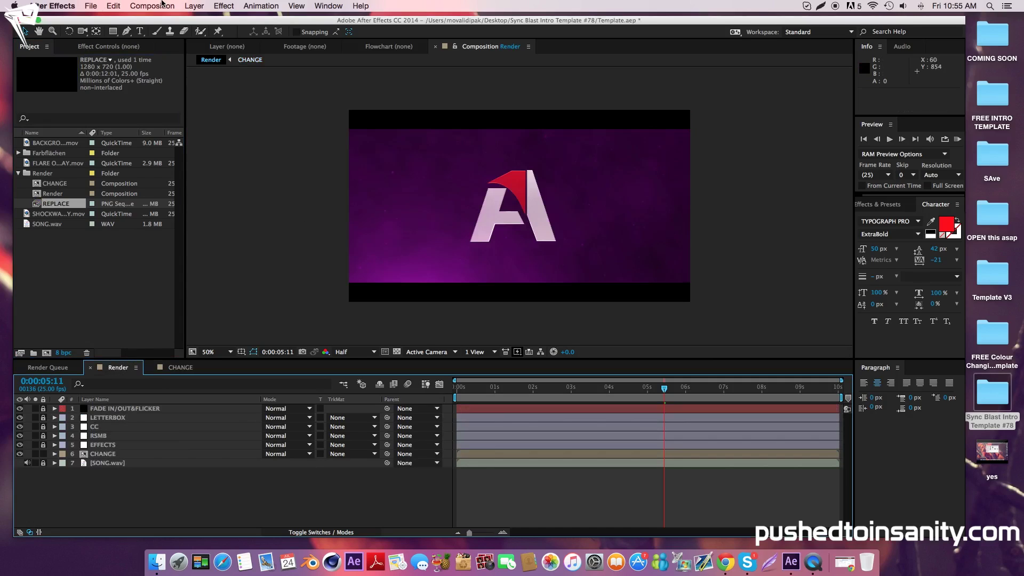
click(162, 5)
- Add the Render composition to the Render Queue and start rendering it
click(224, 95)
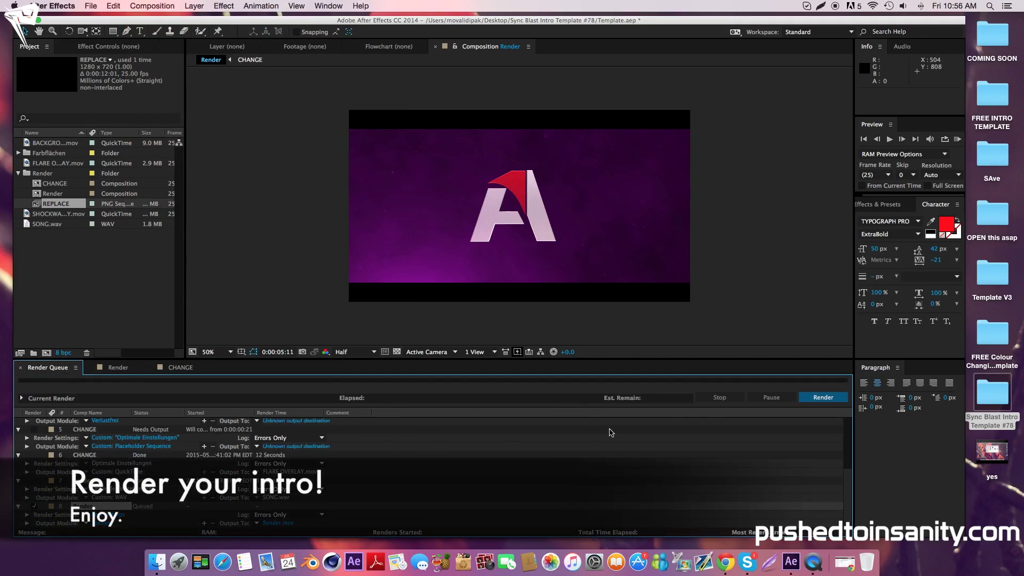
click(811, 396)
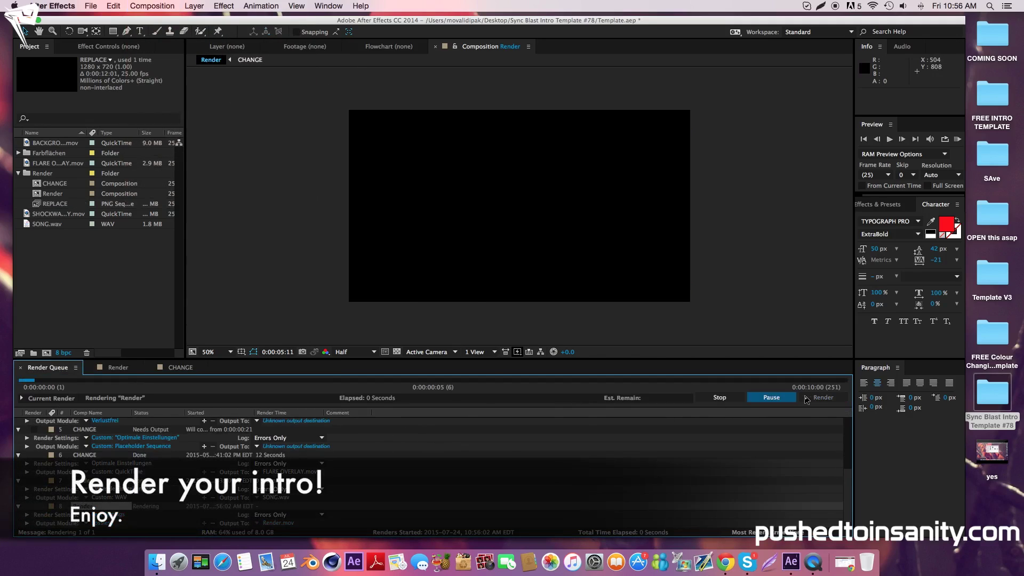